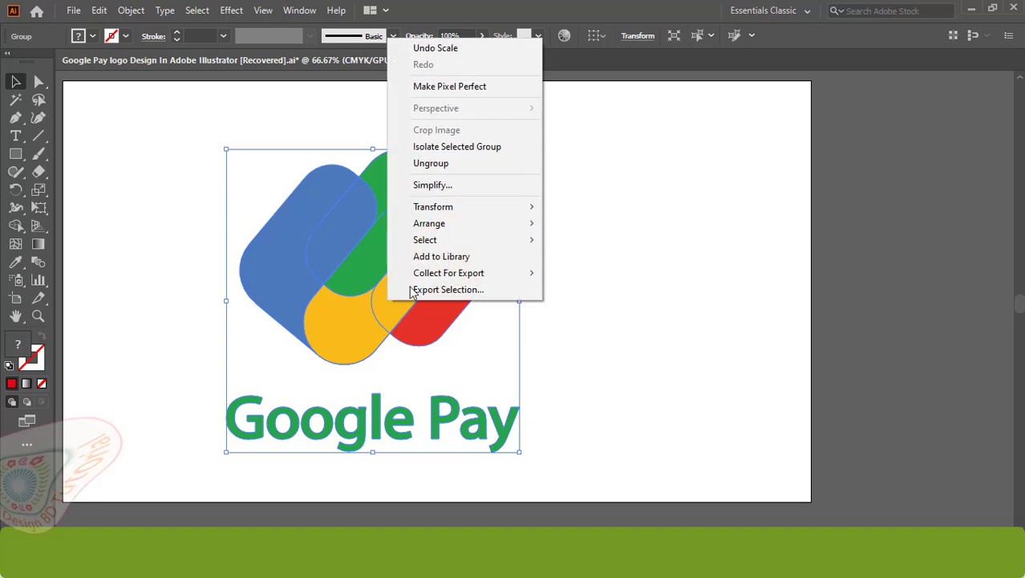
Ungroup the logo, then ungroup the pill icon into separate shapes.
{"action": "left_click", "coordinate": [450, 164]}
{"action": "left_click", "coordinate": [633, 215]}
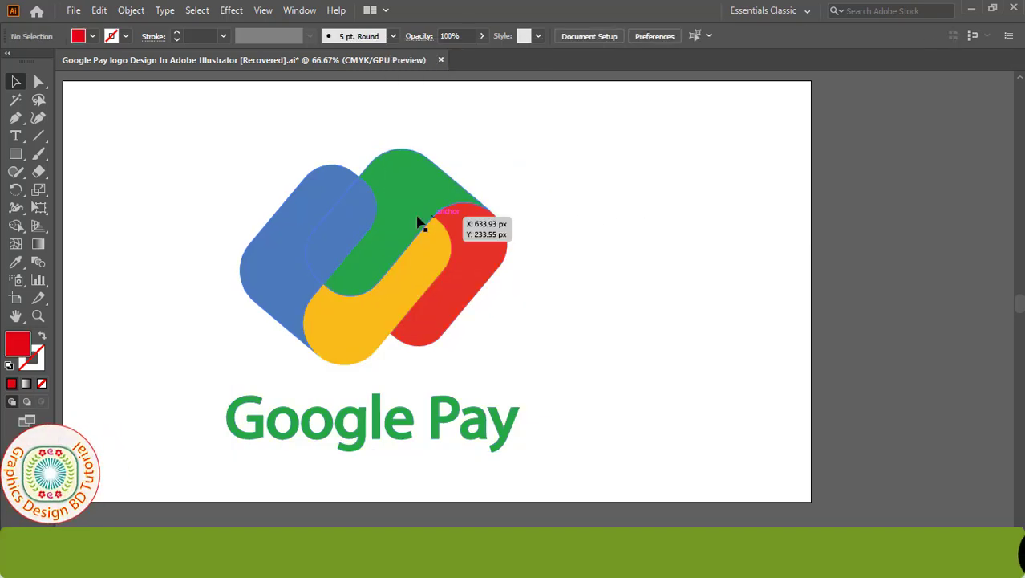
{"action": "left_click", "coordinate": [417, 222]}
{"action": "right_click", "coordinate": [417, 222]}
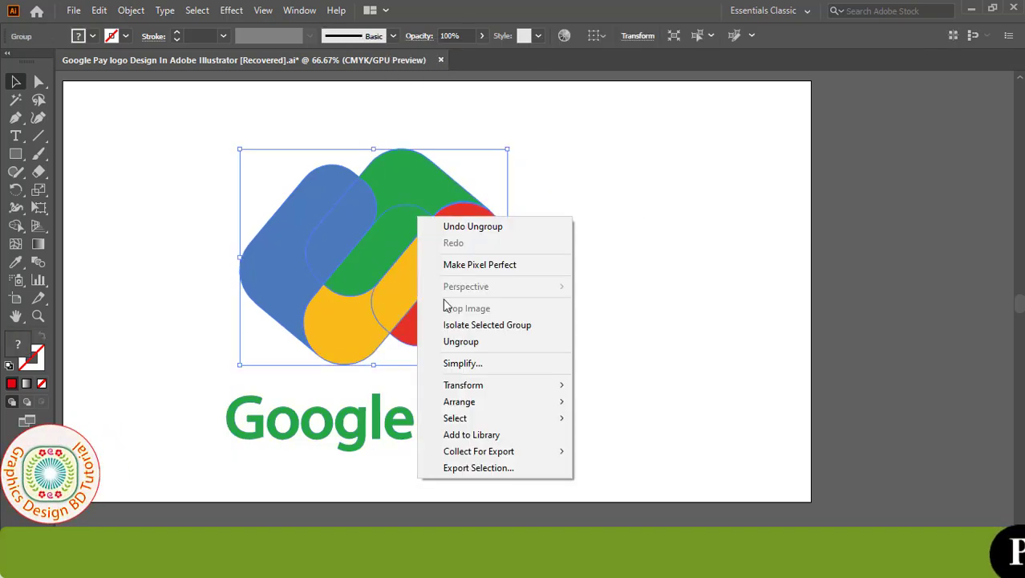
{"action": "left_click", "coordinate": [469, 341]}
Drag the green, blue, yellow and red pills apart from each other.
{"action": "left_click", "coordinate": [624, 290]}
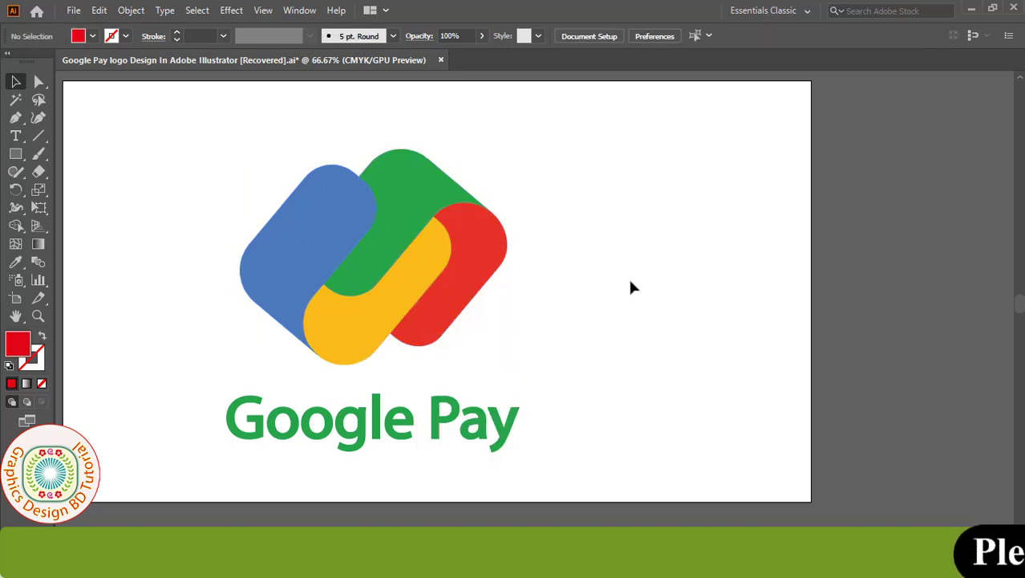
{"action": "left_click", "coordinate": [423, 222]}
{"action": "left_click_drag", "start_coordinate": [423, 222], "coordinate": [653, 186]}
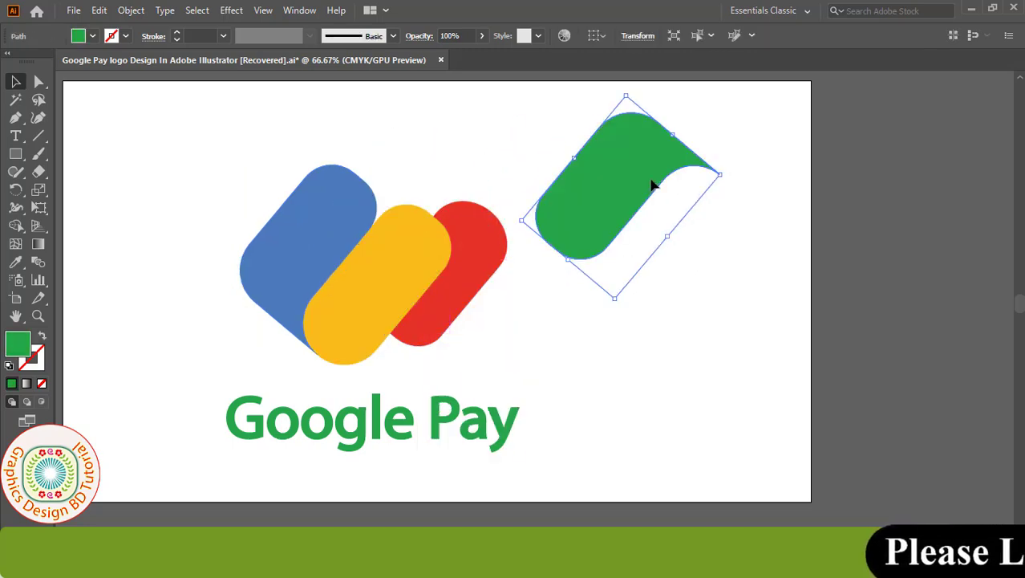
{"action": "left_click_drag", "start_coordinate": [292, 228], "coordinate": [159, 215]}
{"action": "left_click_drag", "start_coordinate": [366, 260], "coordinate": [346, 170]}
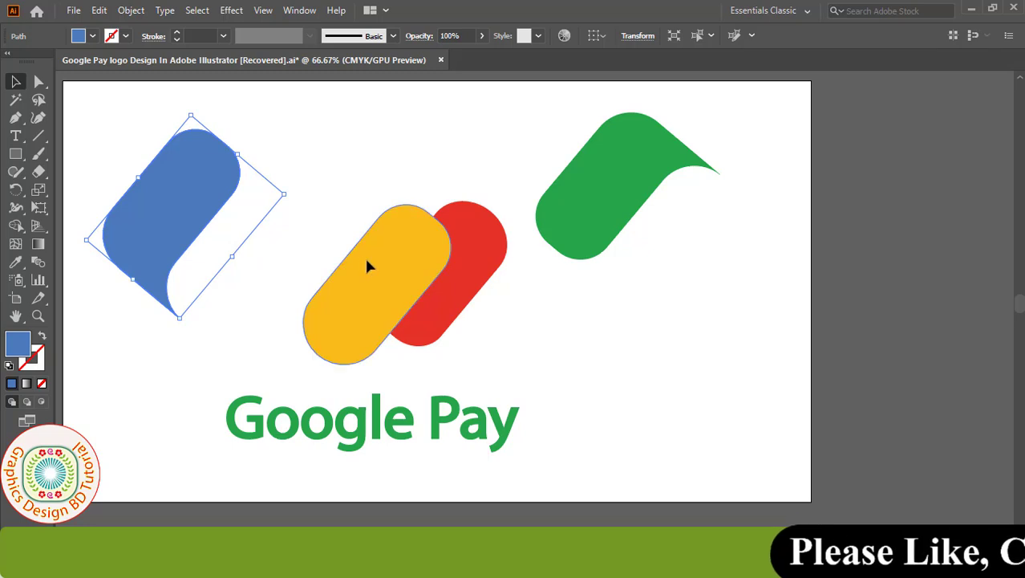
{"action": "mouse_move", "coordinate": [421, 262]}
{"action": "left_mouse_down"}
{"action": "mouse_move", "coordinate": [513, 314]}
{"action": "mouse_move", "coordinate": [609, 345]}
{"action": "left_mouse_up"}
{"action": "left_click_drag", "start_coordinate": [586, 259], "coordinate": [570, 247]}
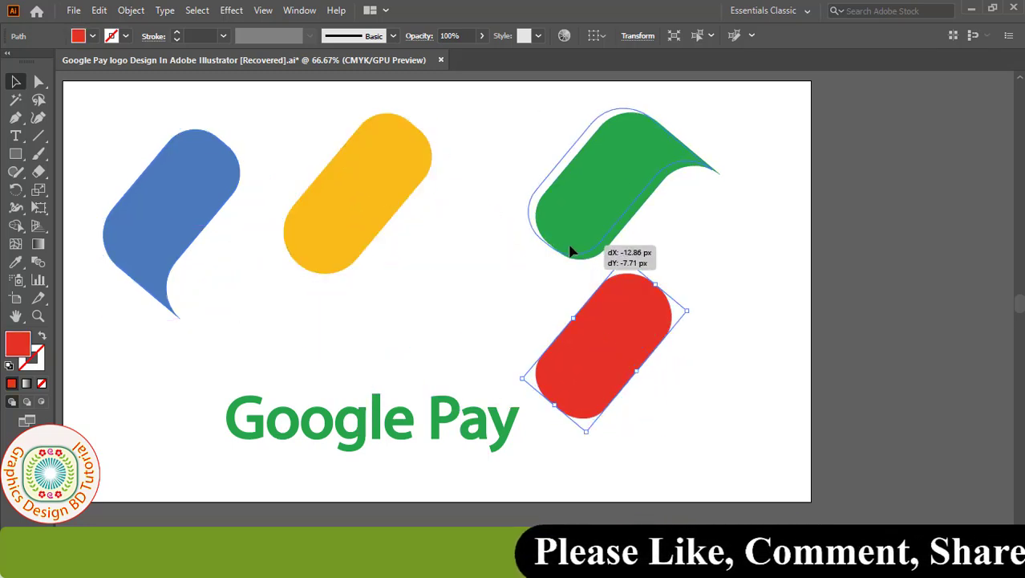
{"action": "left_click", "coordinate": [399, 433]}
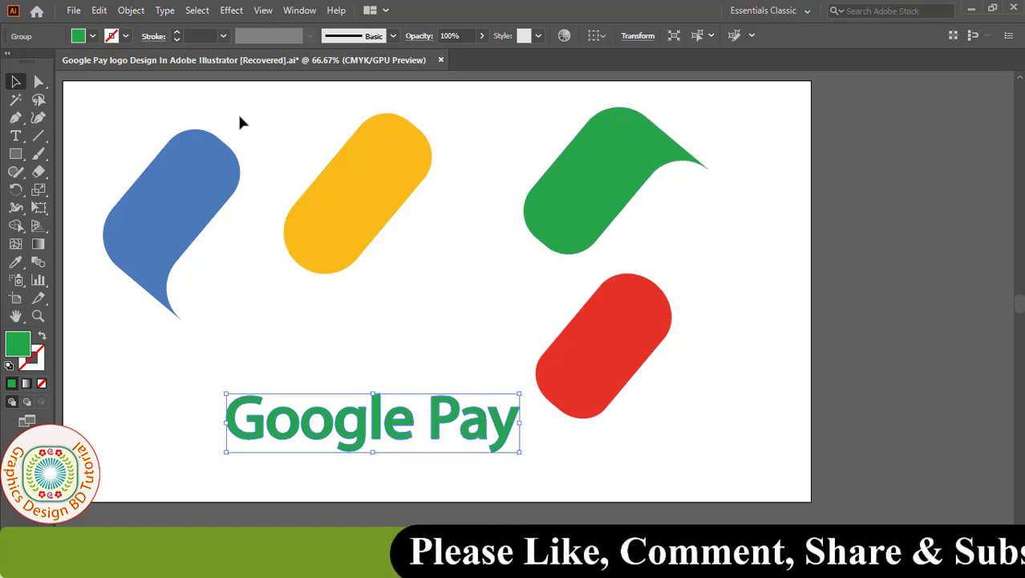
Undo the last three pill moves to restore the assembled logo.
{"action": "key", "text": "ctrl+z"}
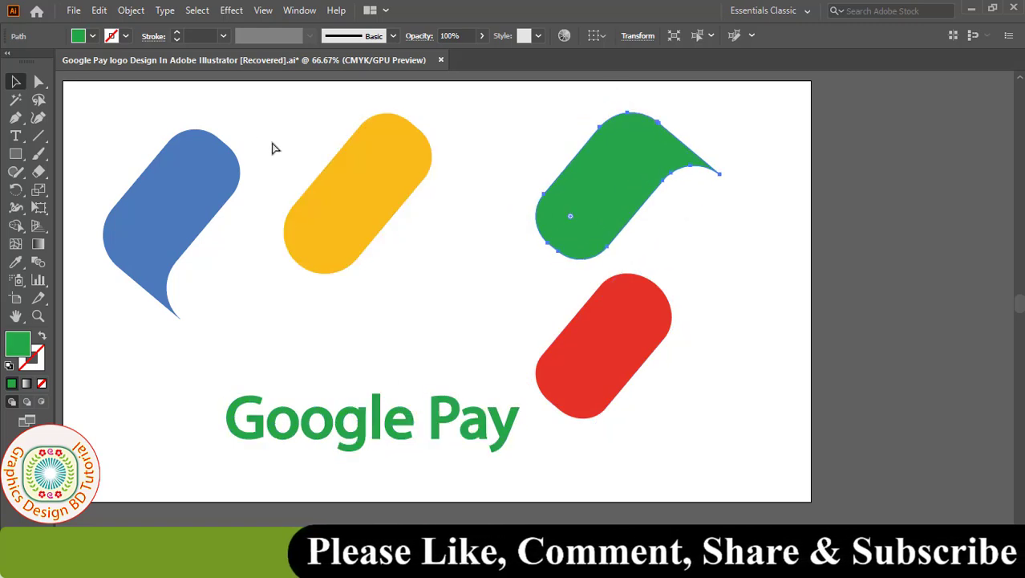
{"action": "key", "text": "ctrl+z"}
{"action": "key", "text": "ctrl+z"}
{"action": "key", "text": "ctrl+z"}
{"action": "key", "text": "ctrl+z"}
{"action": "key", "text": "ctrl+z"}
{"action": "key", "text": "ctrl+z"}
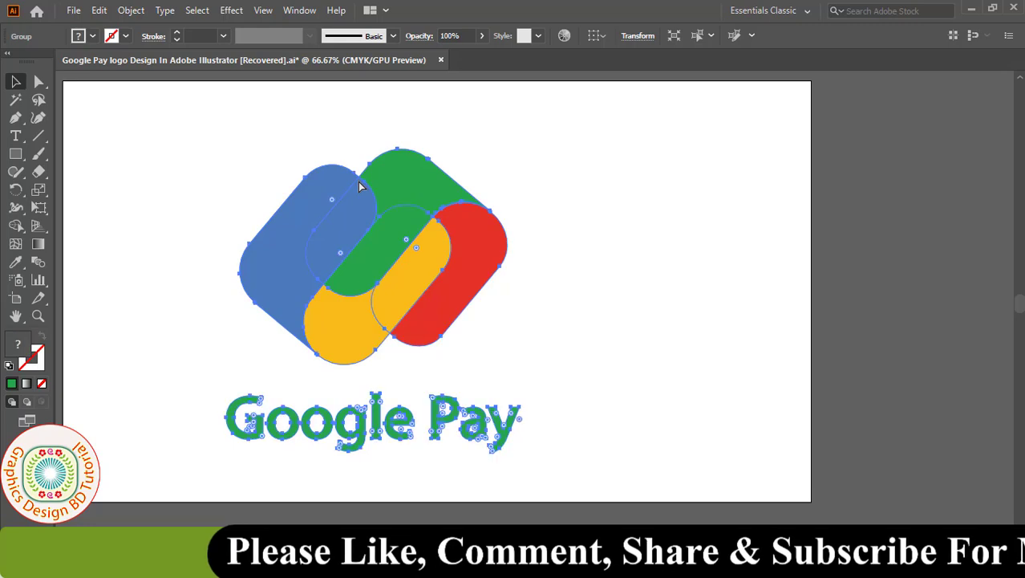
{"action": "key", "text": "ctrl+z"}
Ungroup the reassembled logo again and leave nothing selected.
{"action": "left_click", "coordinate": [666, 213]}
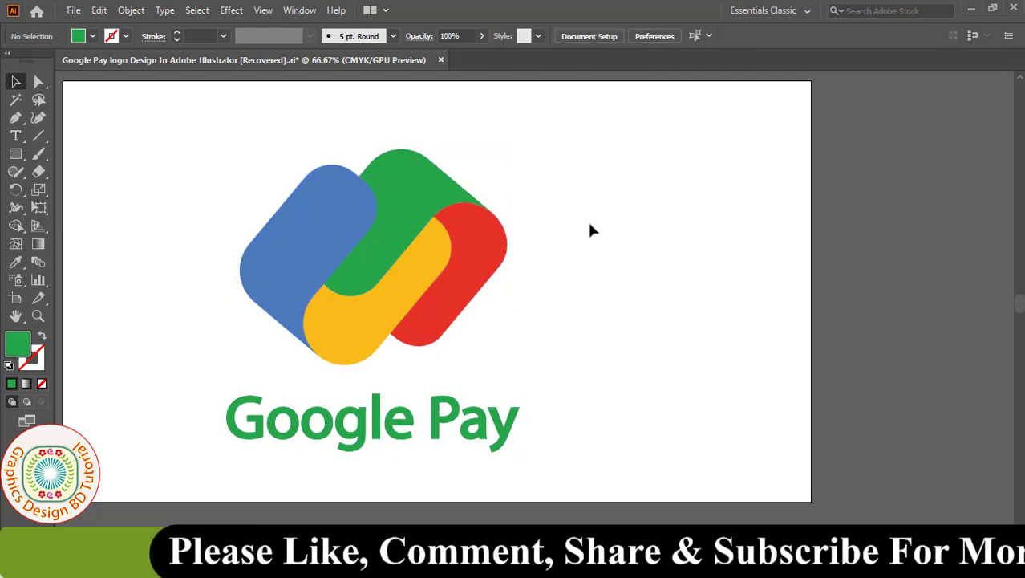
{"action": "left_click", "coordinate": [409, 249]}
{"action": "right_click", "coordinate": [415, 247]}
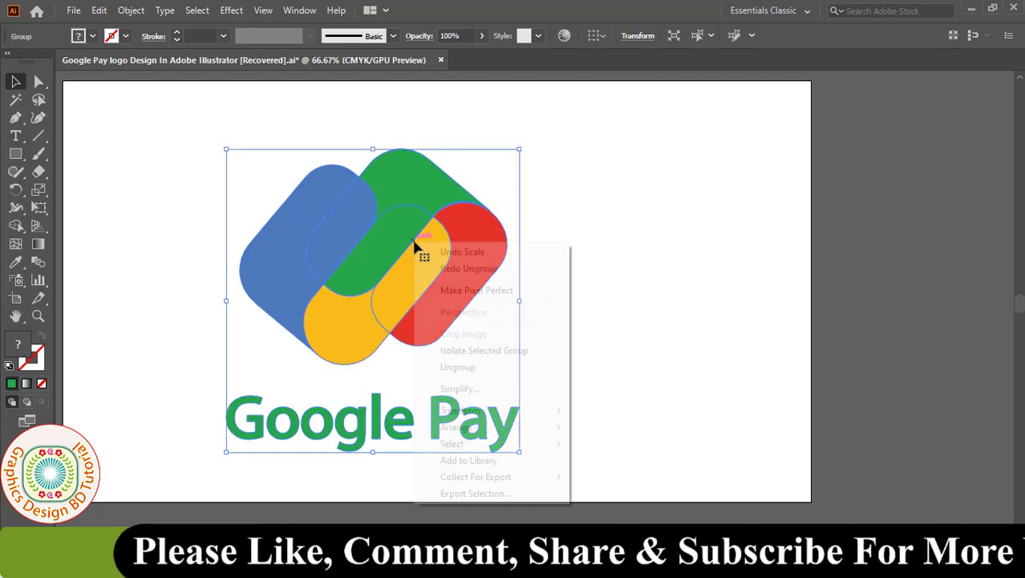
{"action": "left_click", "coordinate": [459, 366]}
{"action": "left_click", "coordinate": [589, 287]}
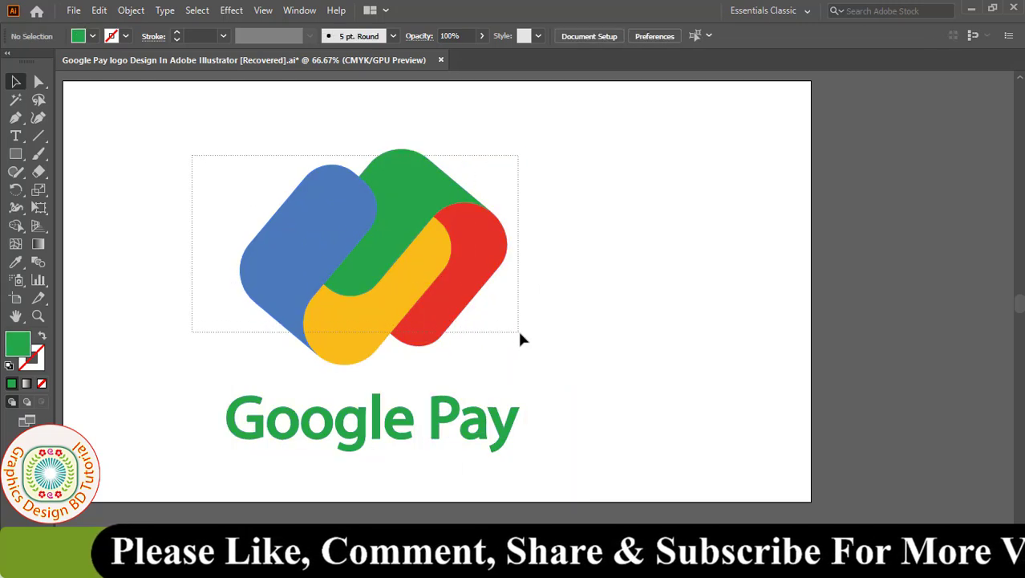
Delete the old pill icon and create a 300 × 140 px rectangle above the text.
{"action": "left_click_drag", "start_coordinate": [295, 215], "coordinate": [521, 335]}
{"action": "key", "text": "Delete"}
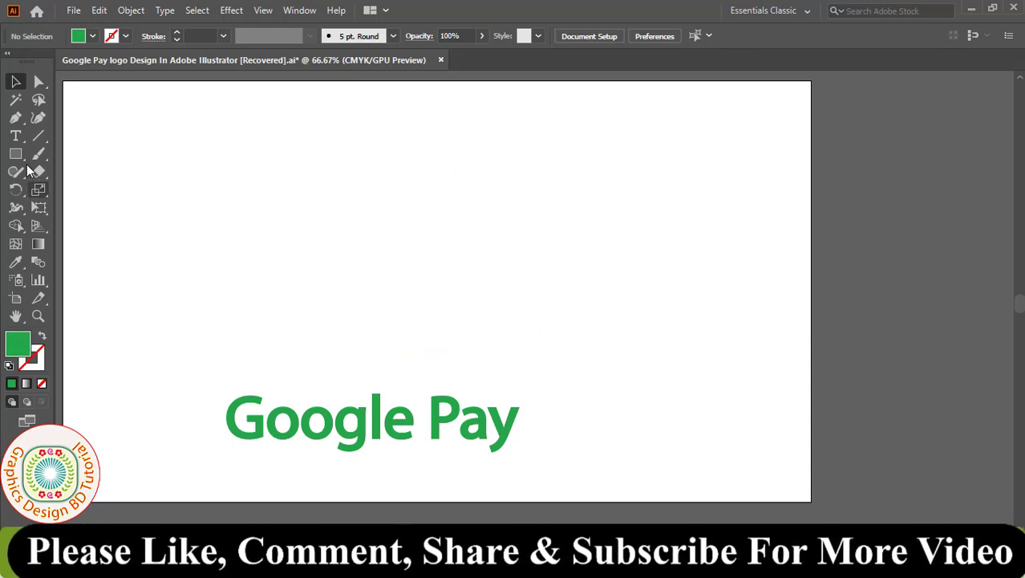
{"action": "left_click_drag", "start_coordinate": [16, 157], "coordinate": [78, 165]}
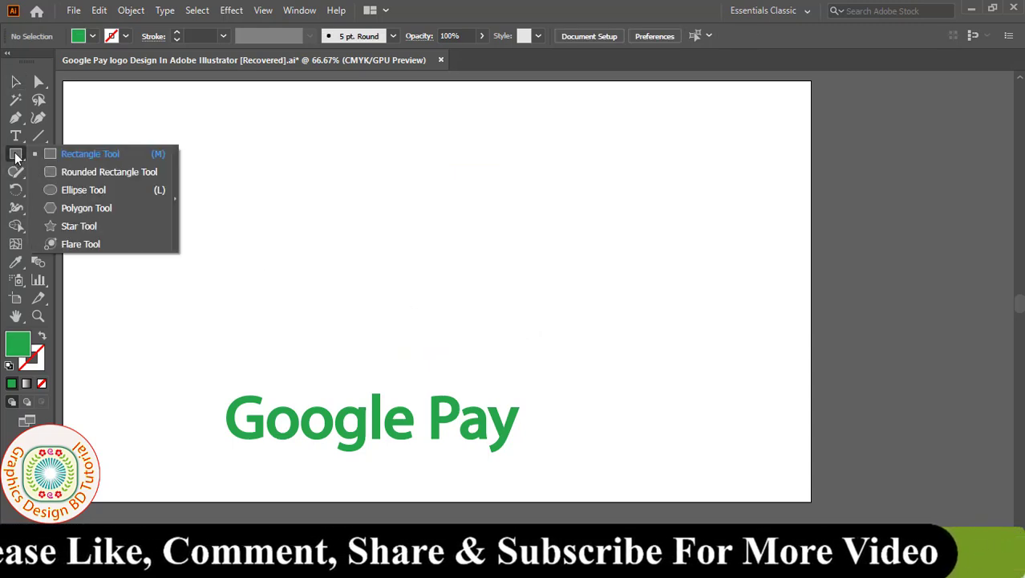
{"action": "left_click", "coordinate": [77, 160]}
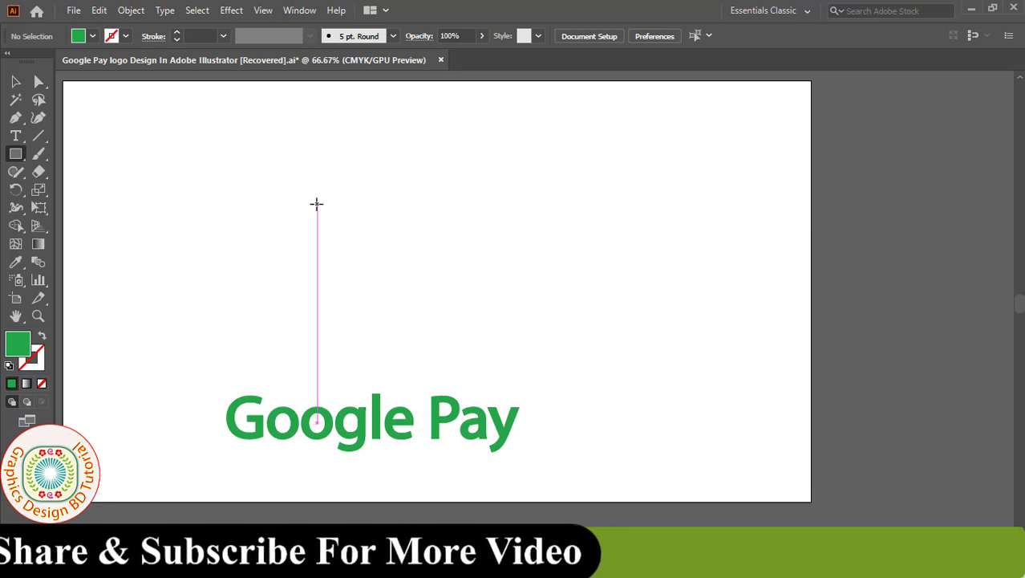
{"action": "left_click", "coordinate": [316, 203]}
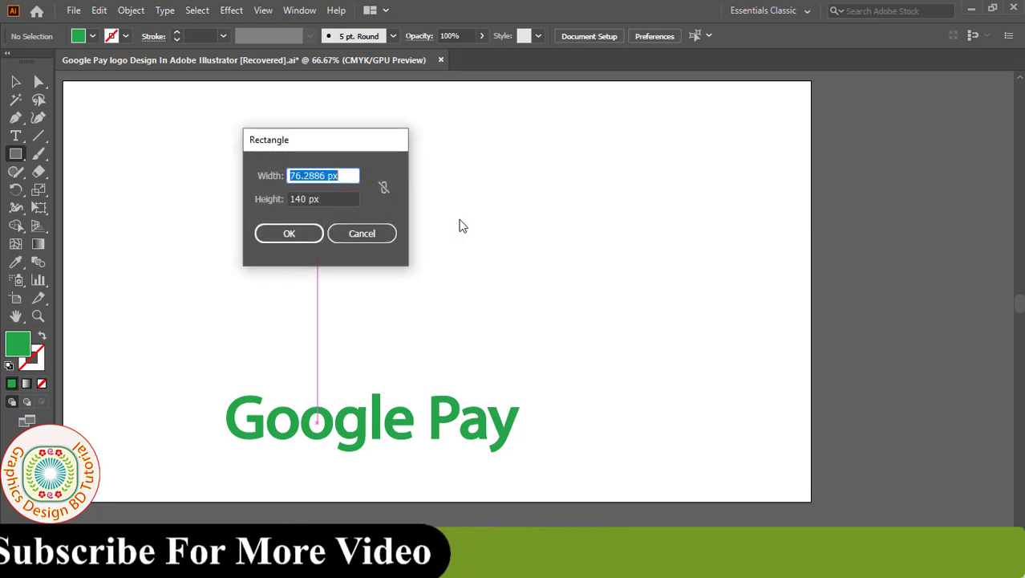
{"action": "type", "text": "300"}
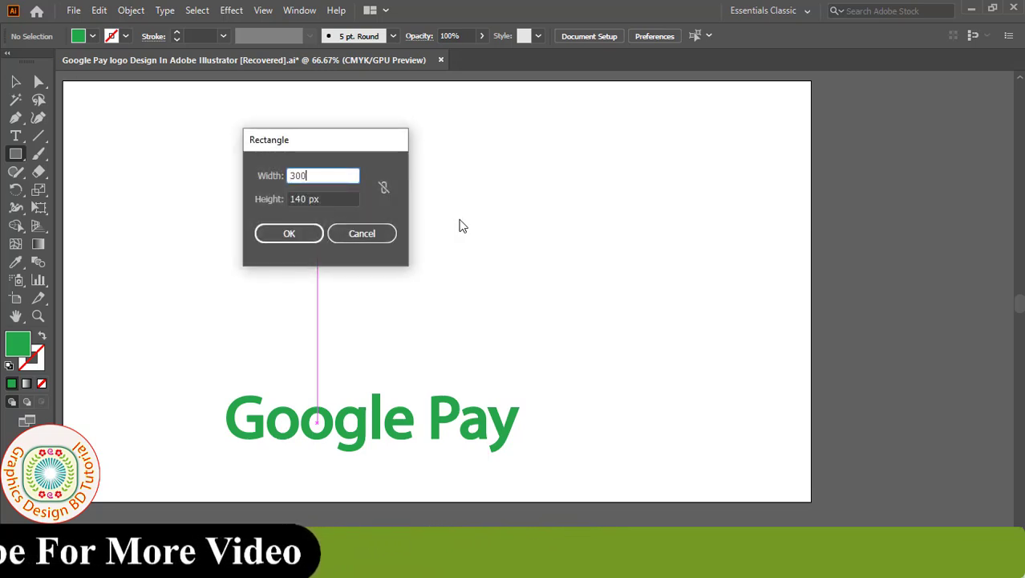
{"action": "key", "text": "Tab"}
{"action": "type", "text": "140"}
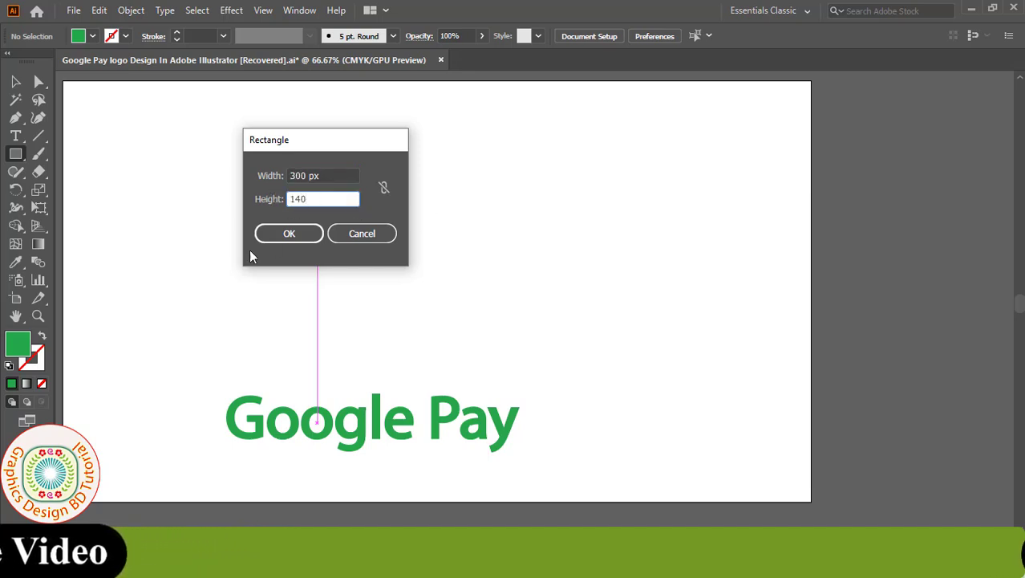
{"action": "left_click", "coordinate": [293, 235]}
Move the rectangle up-left and round its left end into a semicircle.
{"action": "key", "text": "v"}
{"action": "left_click_drag", "start_coordinate": [364, 231], "coordinate": [311, 207]}
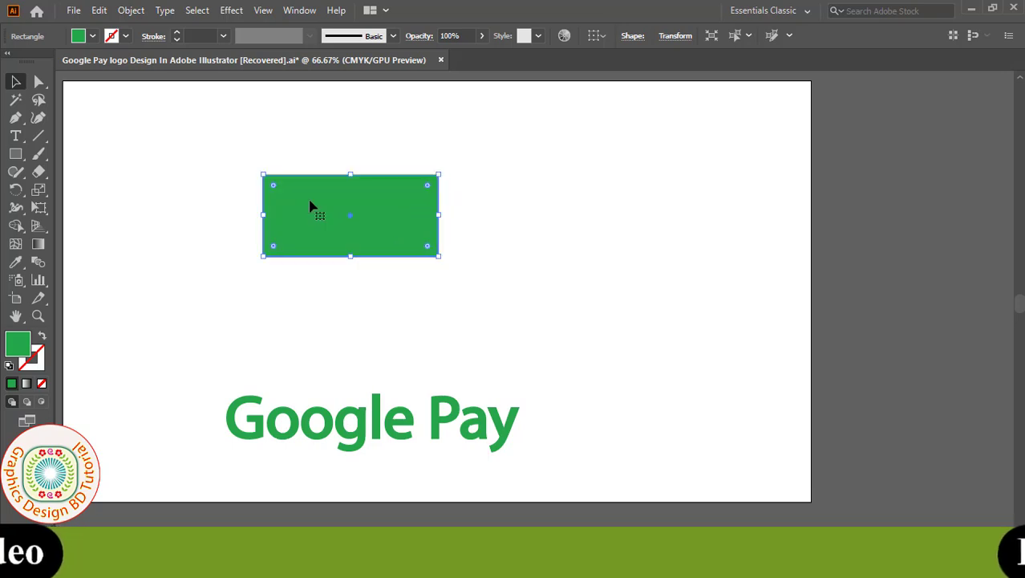
{"action": "left_click", "coordinate": [366, 247], "text": "ctrl"}
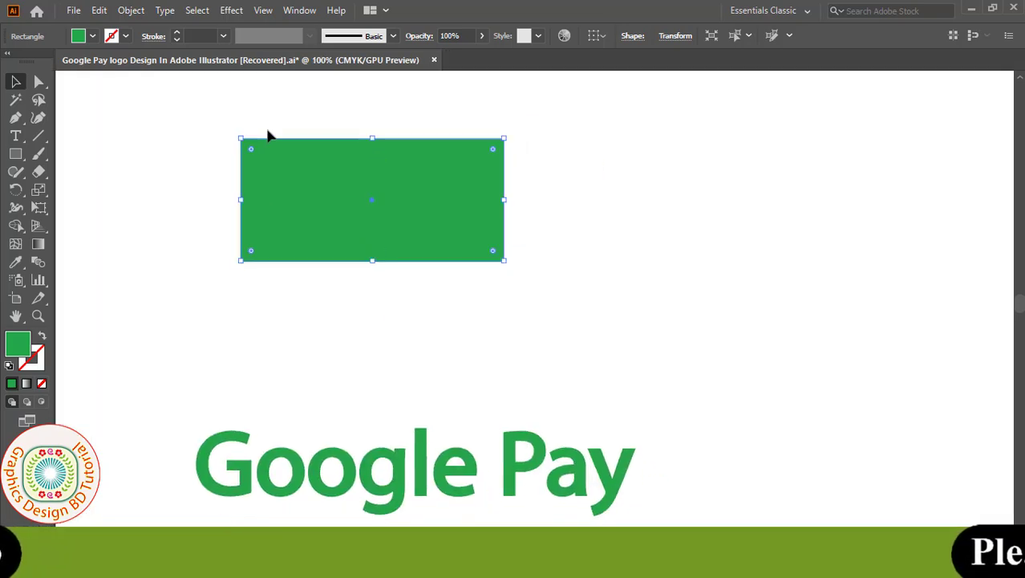
{"action": "left_click", "coordinate": [39, 81]}
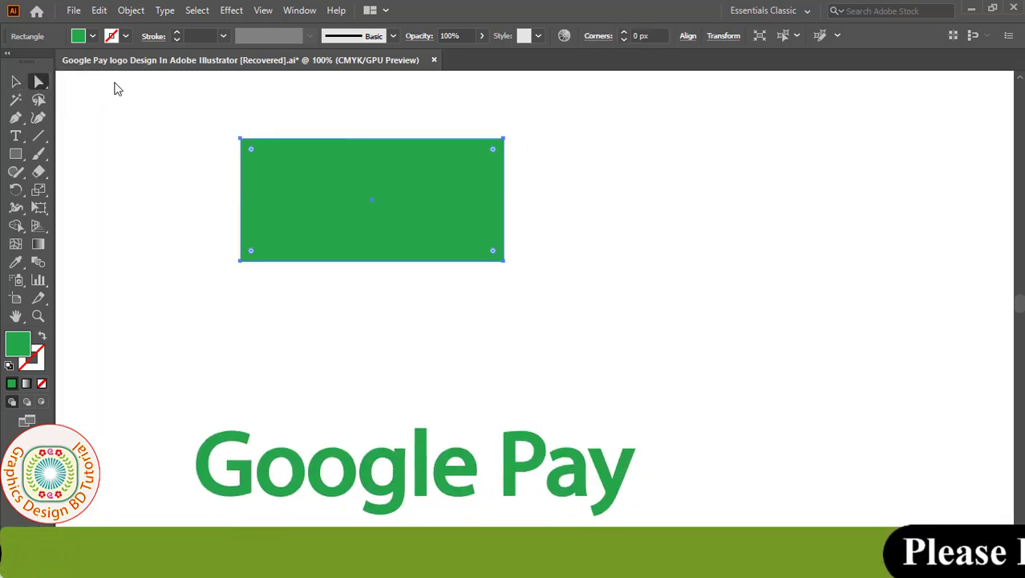
{"action": "left_click_drag", "start_coordinate": [213, 128], "coordinate": [304, 284]}
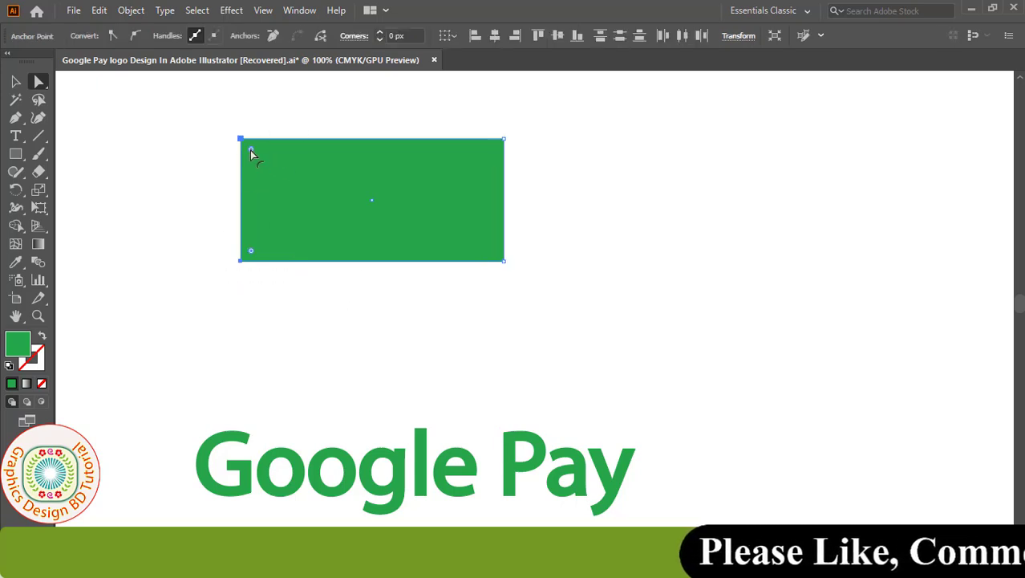
{"action": "left_click_drag", "start_coordinate": [251, 150], "coordinate": [347, 200]}
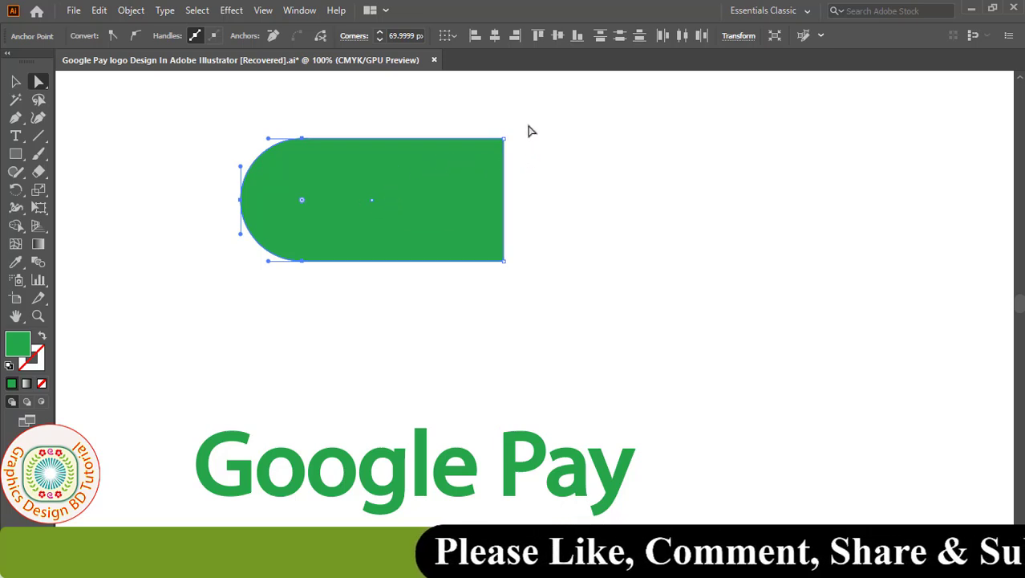
Give the rectangle's two right corners a 55 px corner radius.
{"action": "left_click_drag", "start_coordinate": [516, 265], "coordinate": [454, 313]}
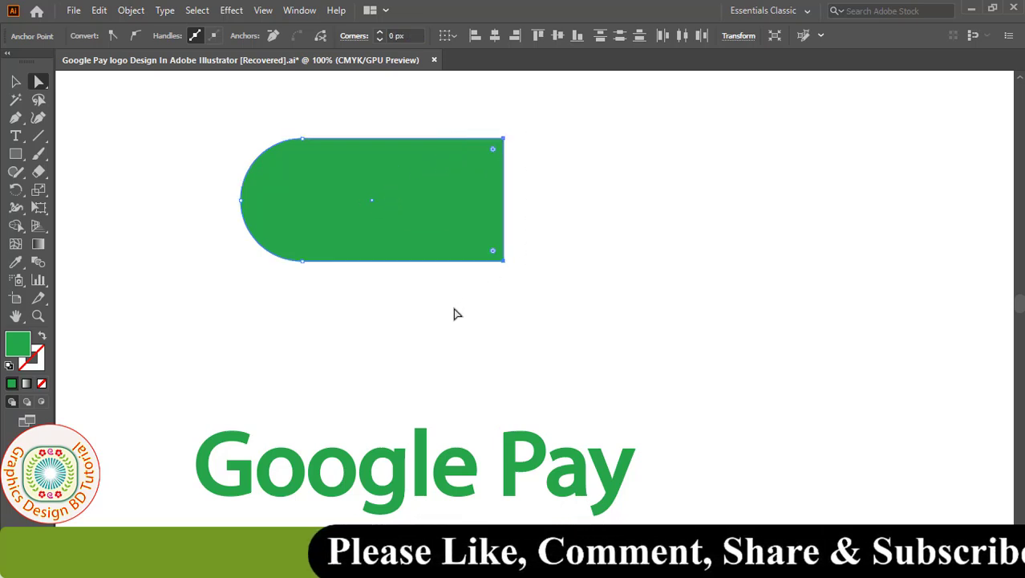
{"action": "left_click", "coordinate": [412, 36]}
{"action": "type", "text": "55"}
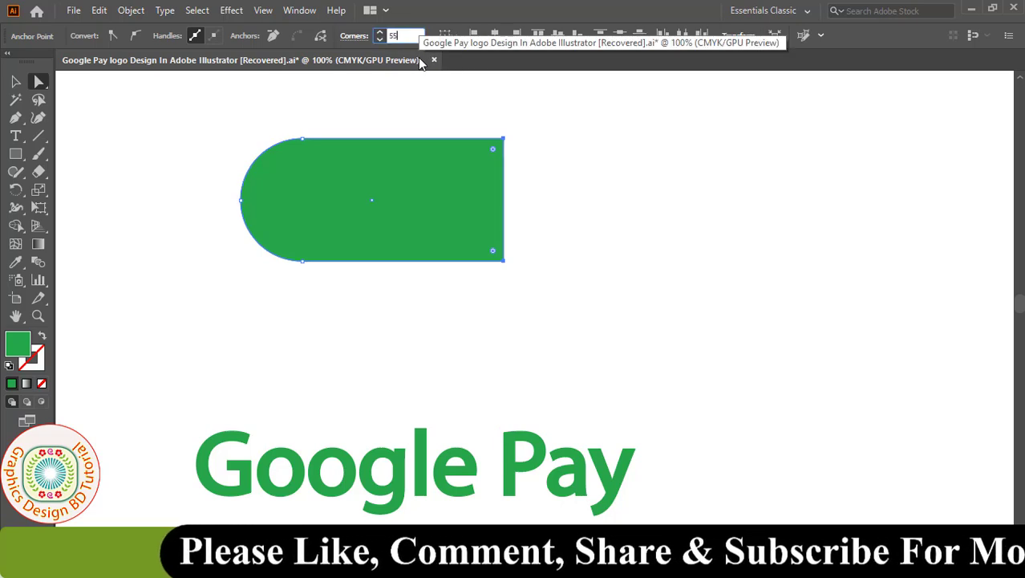
{"action": "key", "text": "Return"}
Set the pill to no fill with a black 1 px stroke and duplicate it directly below.
{"action": "key", "text": "v"}
{"action": "left_click", "coordinate": [125, 35]}
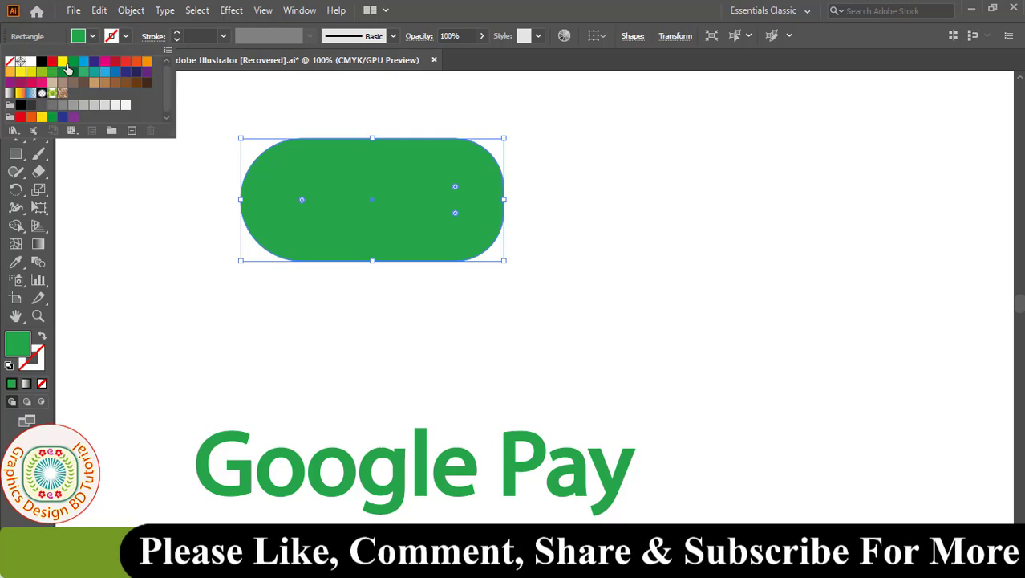
{"action": "left_click", "coordinate": [10, 64]}
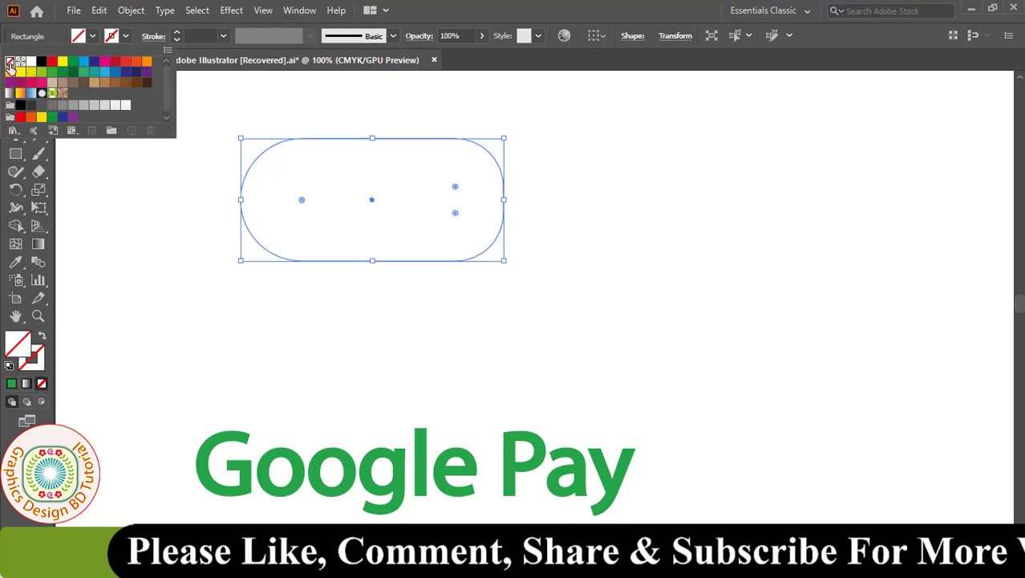
{"action": "left_click", "coordinate": [126, 36]}
{"action": "left_click", "coordinate": [41, 62]}
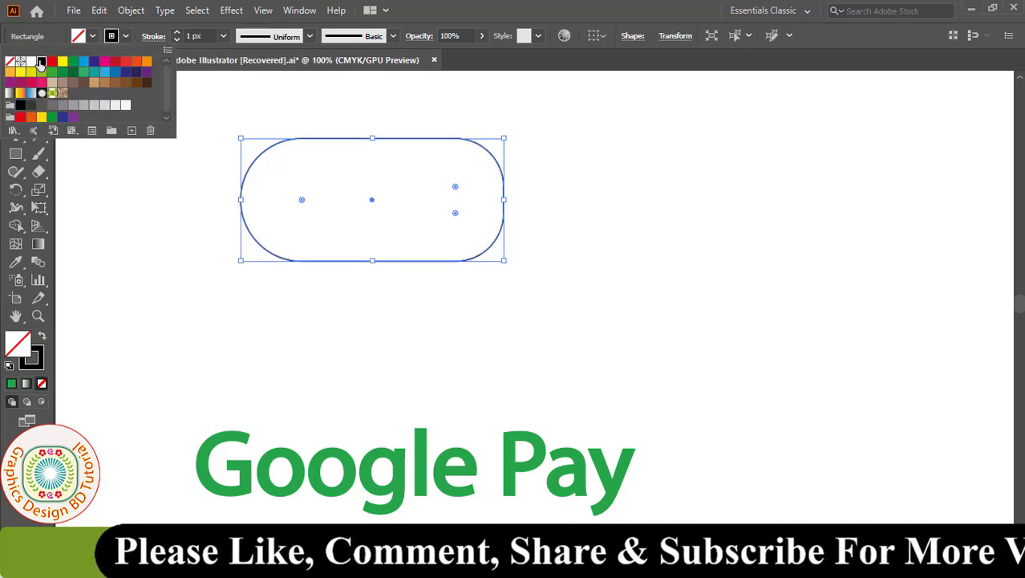
{"action": "left_click", "coordinate": [282, 141]}
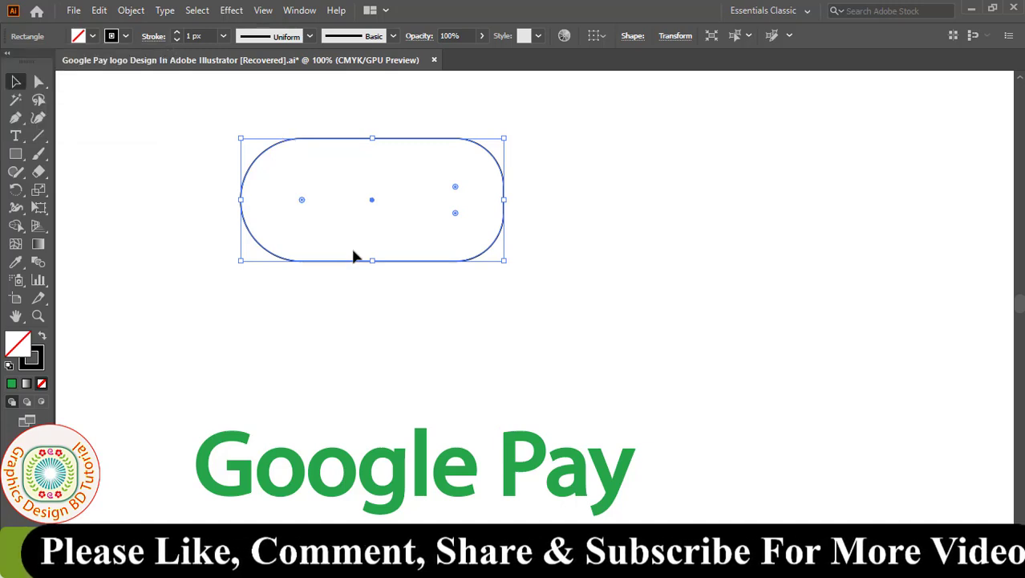
{"action": "left_click_drag", "start_coordinate": [352, 263], "coordinate": [355, 385]}
{"action": "left_click", "coordinate": [563, 361]}
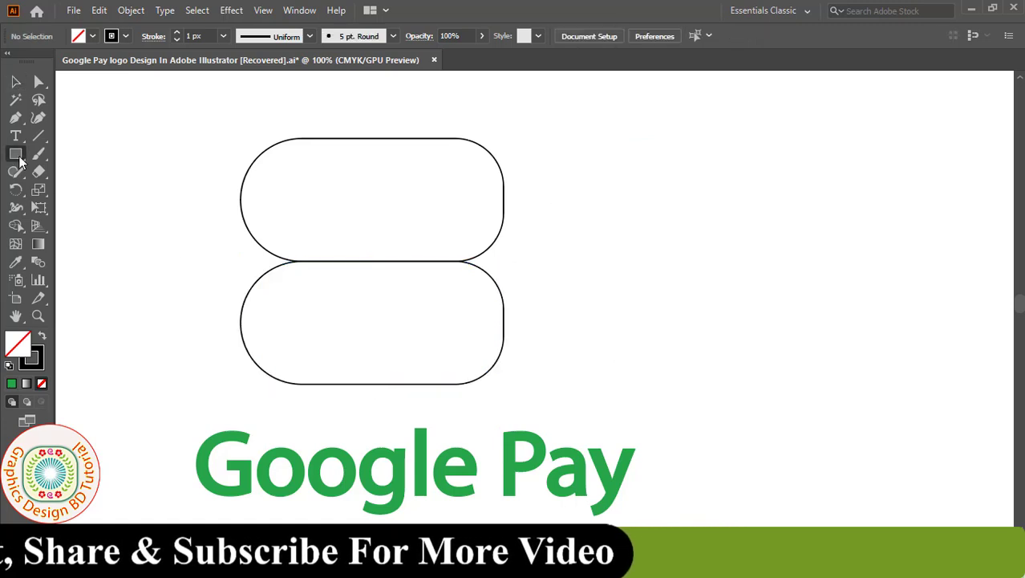
Draw a narrow rectangle from the top pill's centre into the bottom pill, then select all three.
{"action": "left_click_drag", "start_coordinate": [21, 161], "coordinate": [64, 151]}
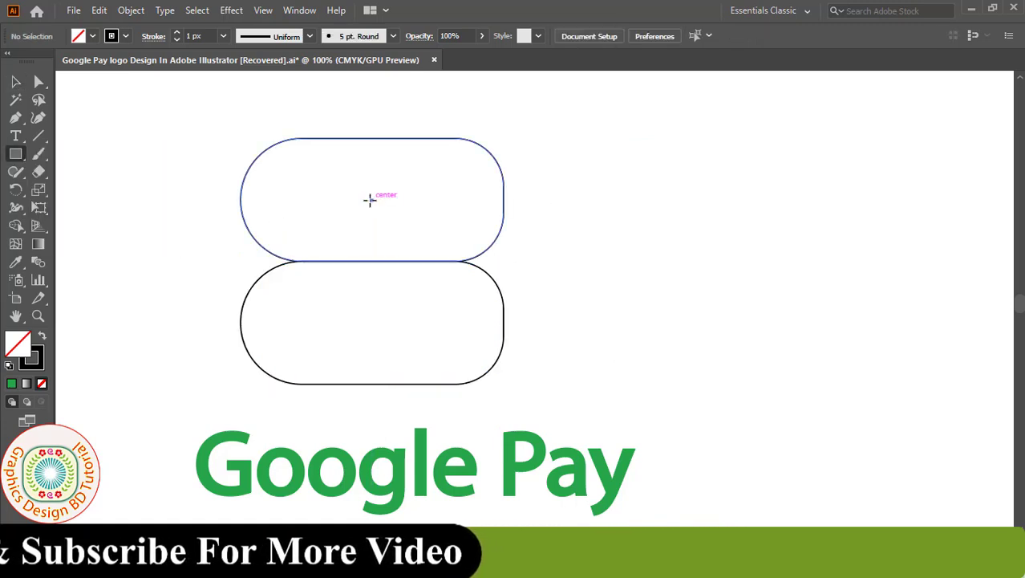
{"action": "mouse_move", "coordinate": [372, 200]}
{"action": "left_mouse_down"}
{"action": "mouse_move", "coordinate": [356, 332]}
{"action": "mouse_move", "coordinate": [308, 321]}
{"action": "left_mouse_up"}
{"action": "key", "text": "v"}
{"action": "left_click", "coordinate": [153, 153]}
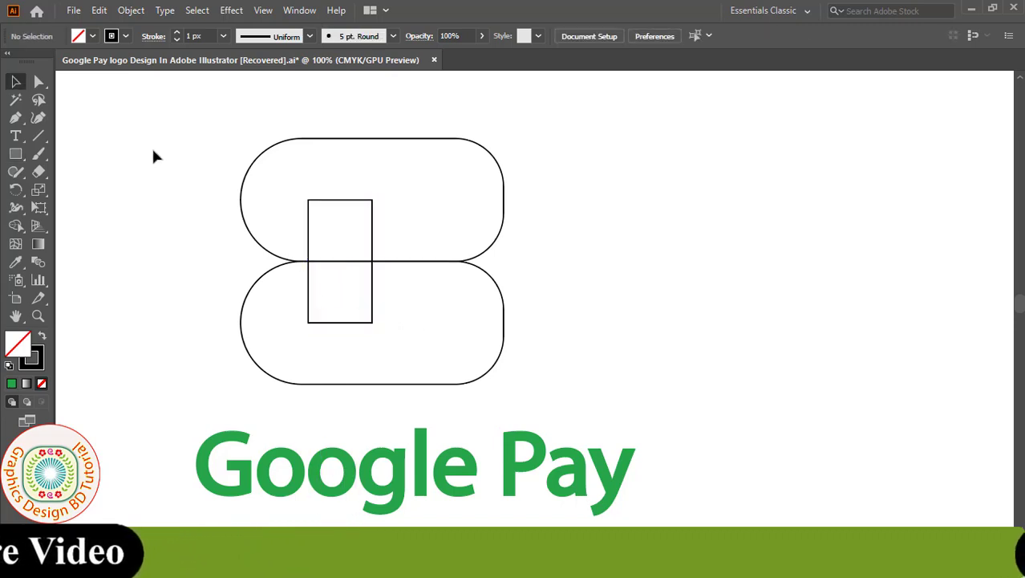
{"action": "left_click_drag", "start_coordinate": [155, 154], "coordinate": [409, 329]}
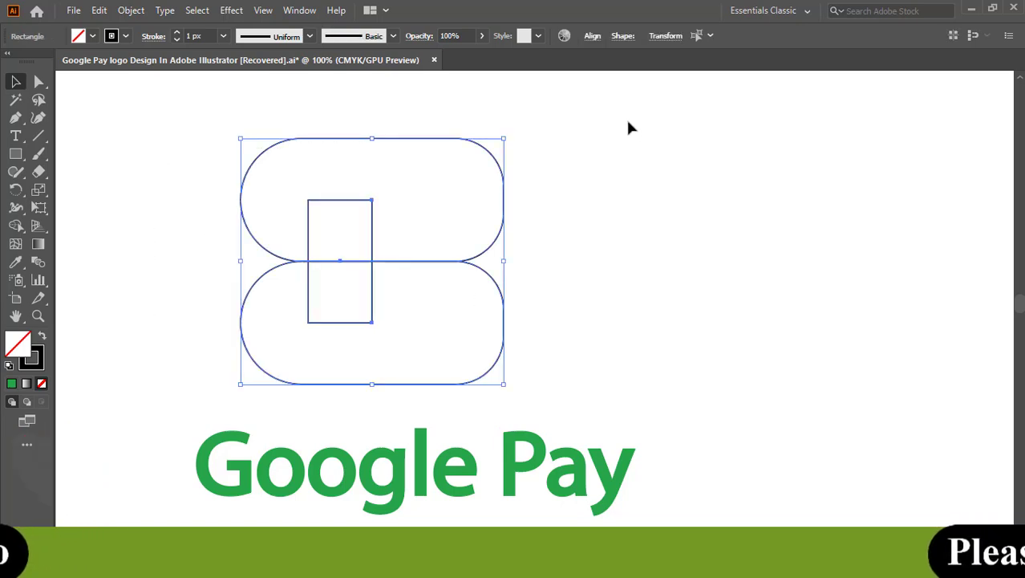
Left-align the narrow rectangle with the pills and merge the left-side pieces with Shape Builder.
{"action": "left_click", "coordinate": [593, 37]}
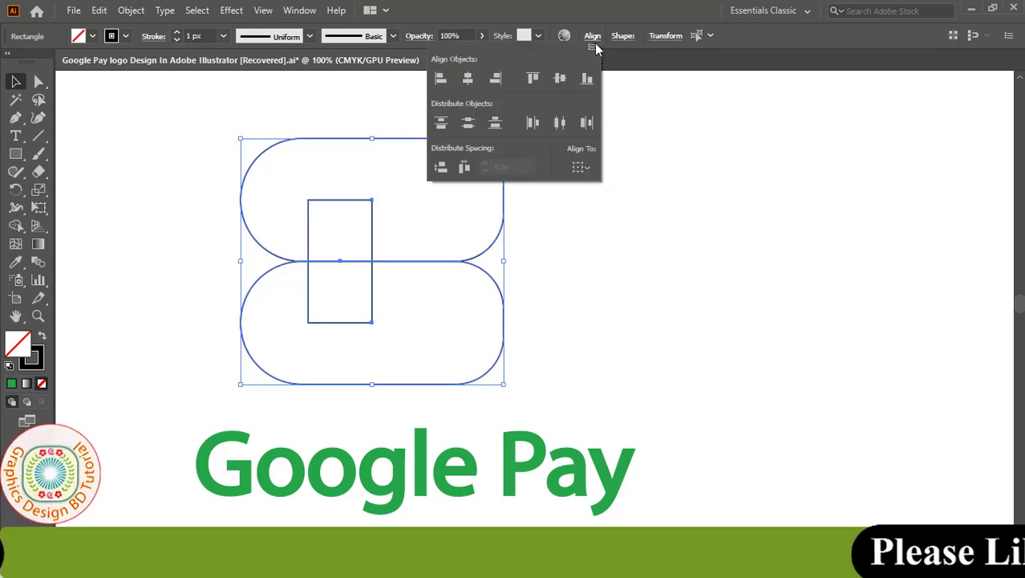
{"action": "left_click", "coordinate": [443, 79]}
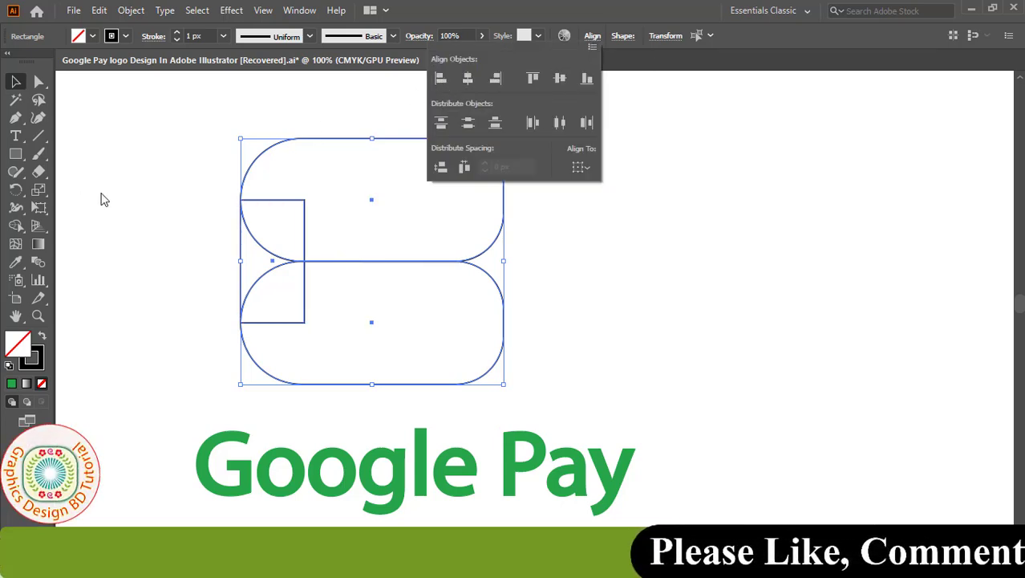
{"action": "left_click_drag", "start_coordinate": [16, 225], "coordinate": [80, 232]}
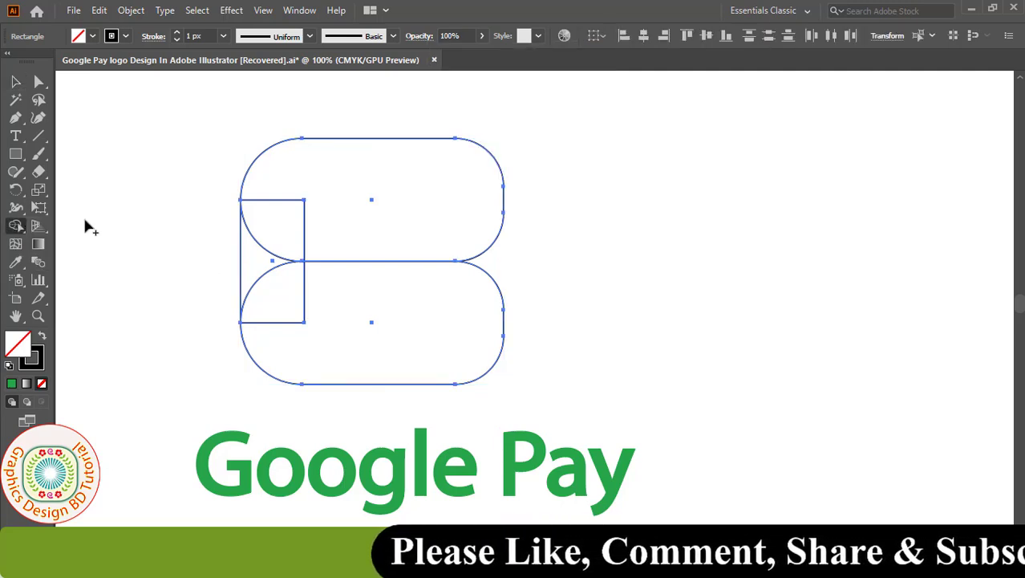
{"action": "left_click", "coordinate": [92, 36]}
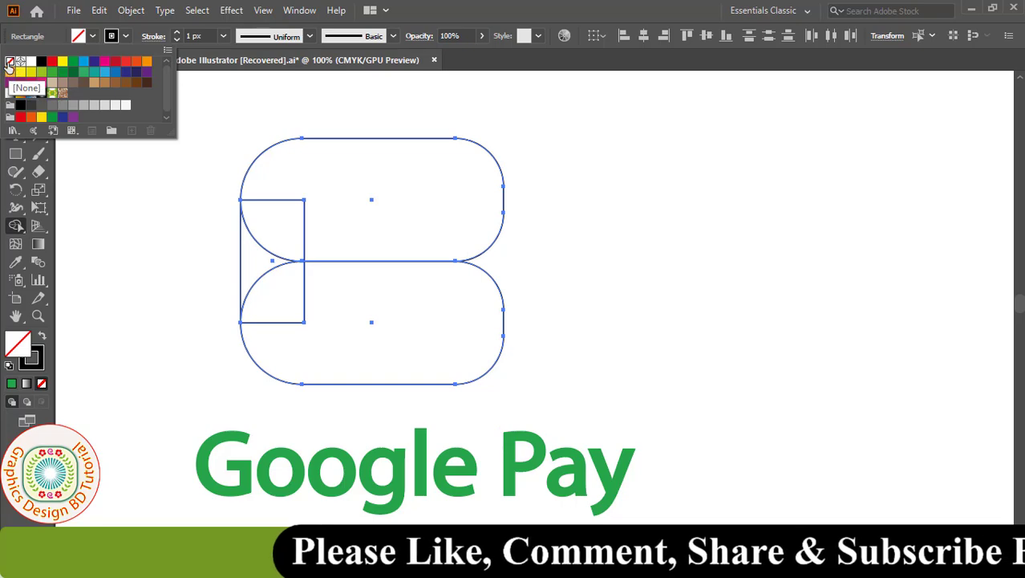
{"action": "left_click_drag", "start_coordinate": [343, 214], "coordinate": [263, 259]}
{"action": "left_click_drag", "start_coordinate": [346, 305], "coordinate": [289, 305]}
{"action": "left_click", "coordinate": [304, 263]}
{"action": "key", "text": "v"}
{"action": "left_click", "coordinate": [59, 88]}
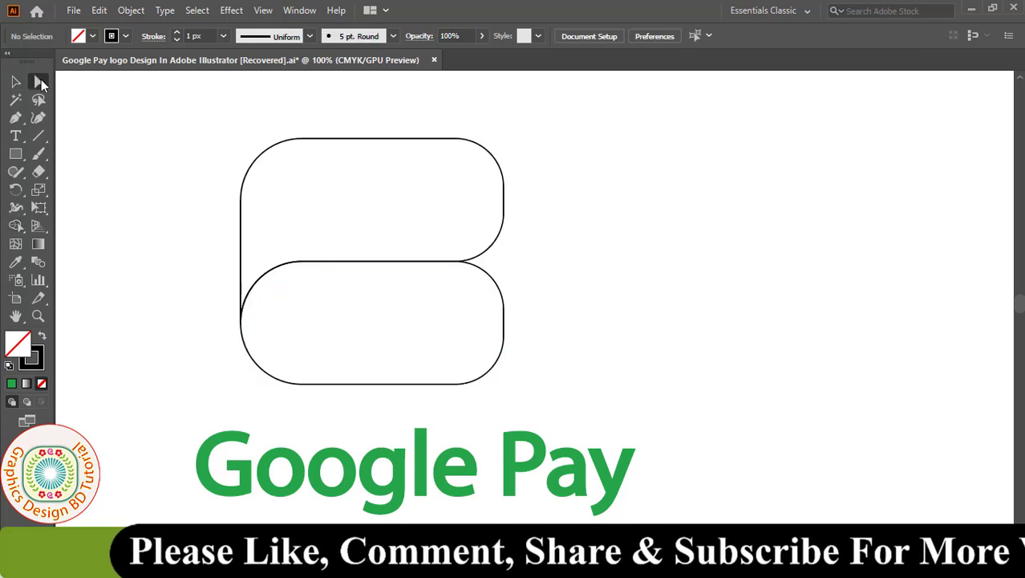
Move the bottom pill's two right-end anchors 20 px to the right.
{"action": "left_click", "coordinate": [41, 79]}
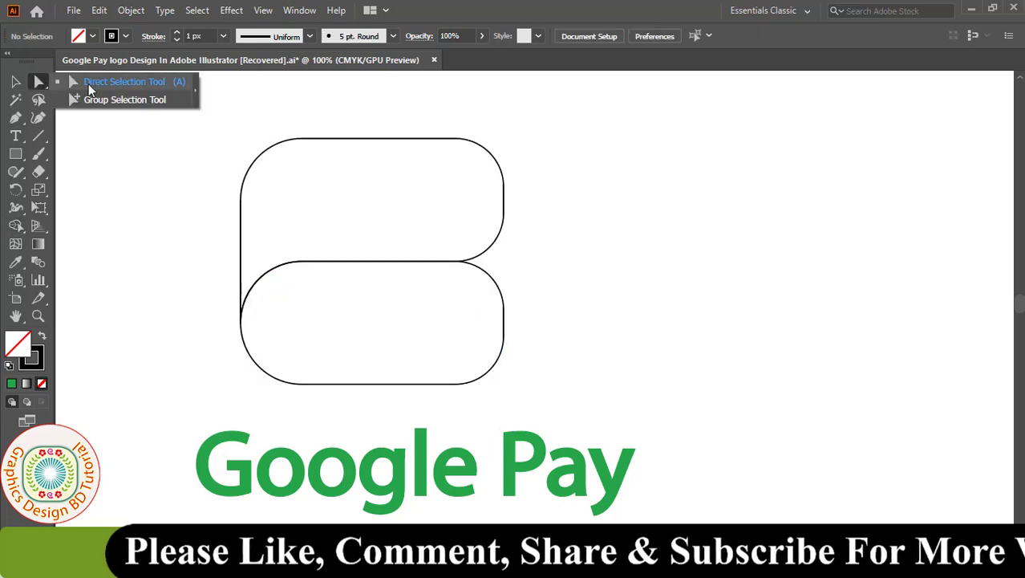
{"action": "left_click", "coordinate": [502, 350]}
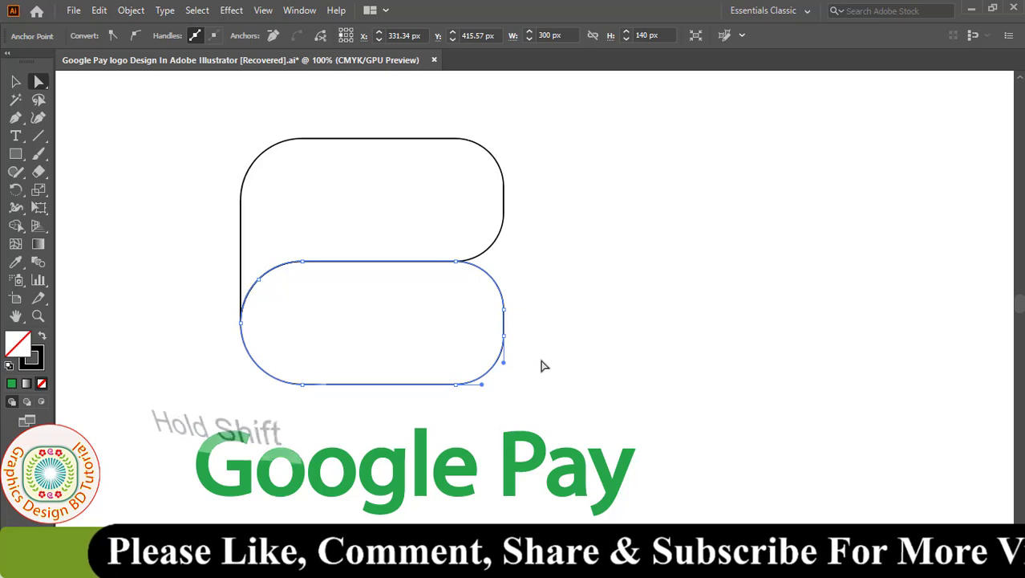
{"action": "left_click", "coordinate": [455, 267], "text": "shift"}
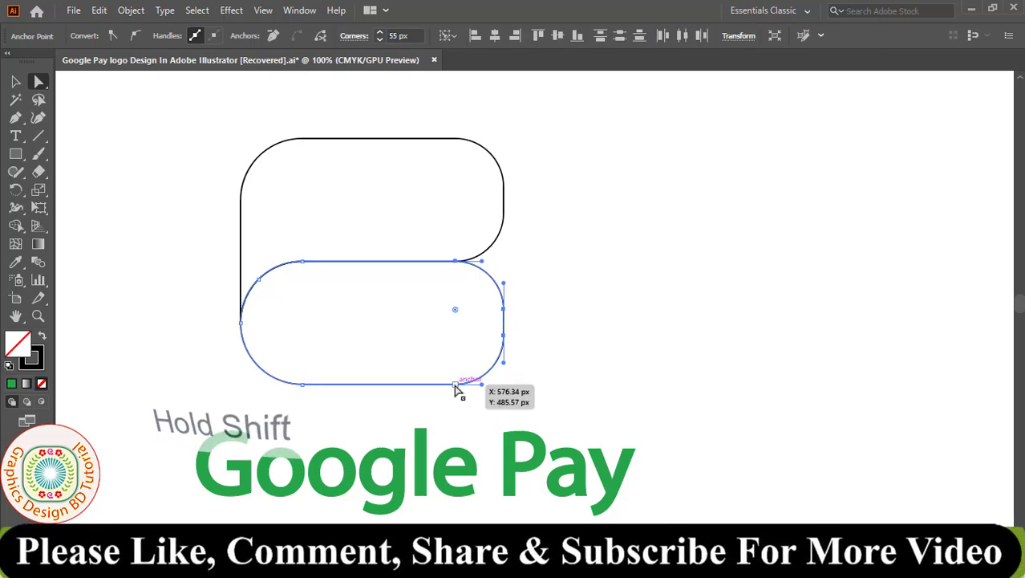
{"action": "key", "text": "Return"}
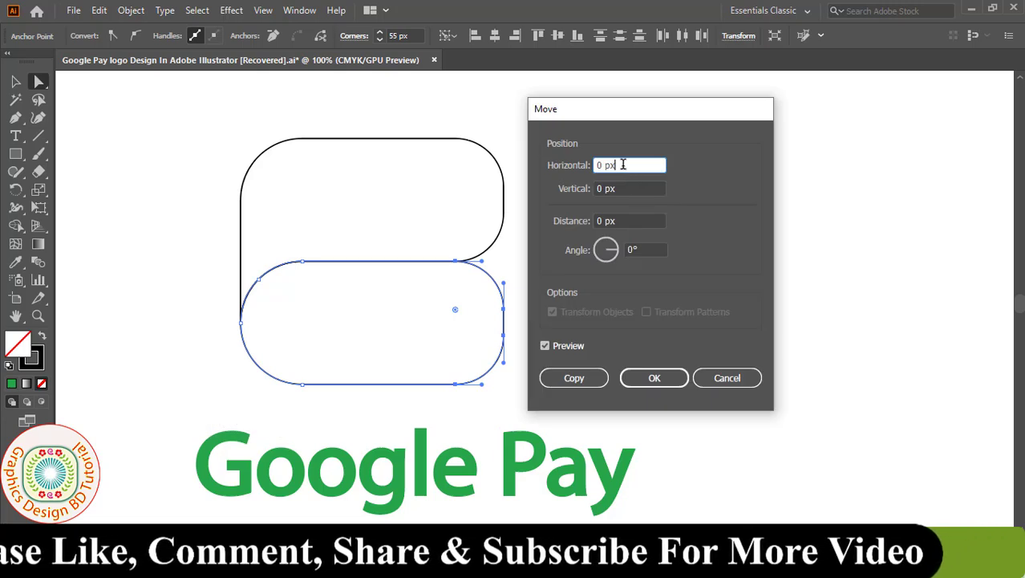
{"action": "left_click_drag", "start_coordinate": [623, 165], "coordinate": [574, 166]}
{"action": "type", "text": "20"}
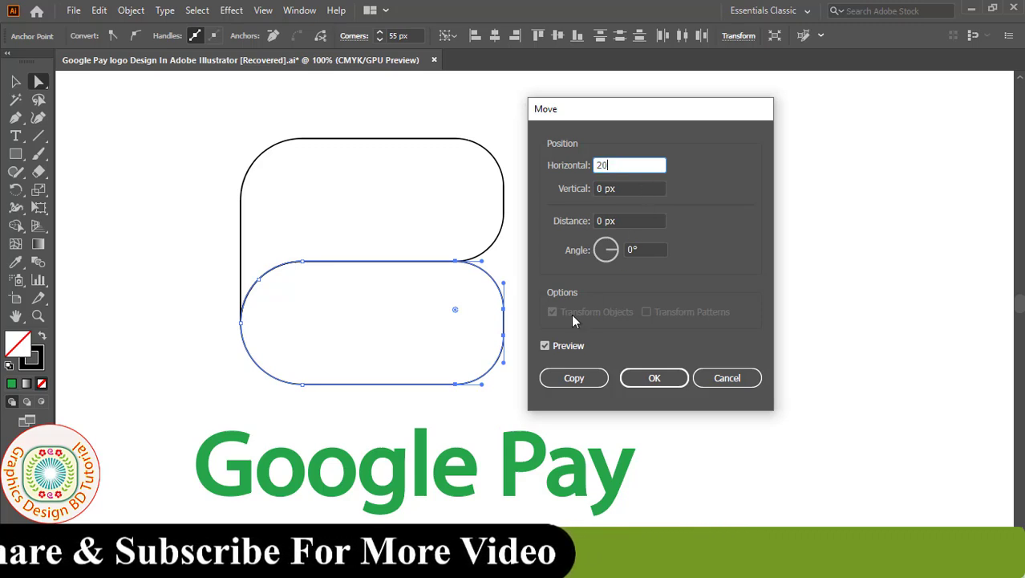
{"action": "left_click", "coordinate": [544, 346]}
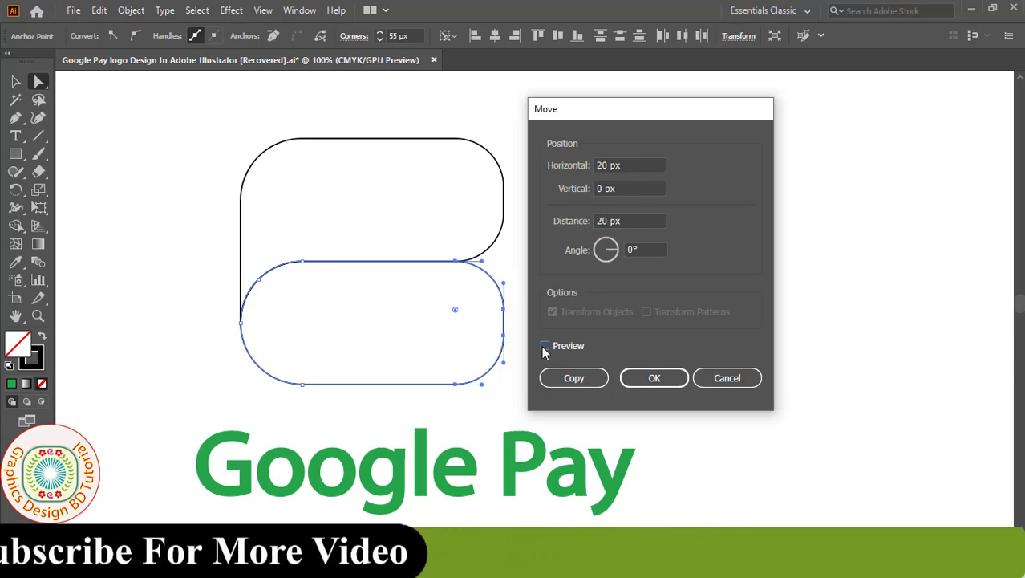
{"action": "left_click", "coordinate": [545, 346]}
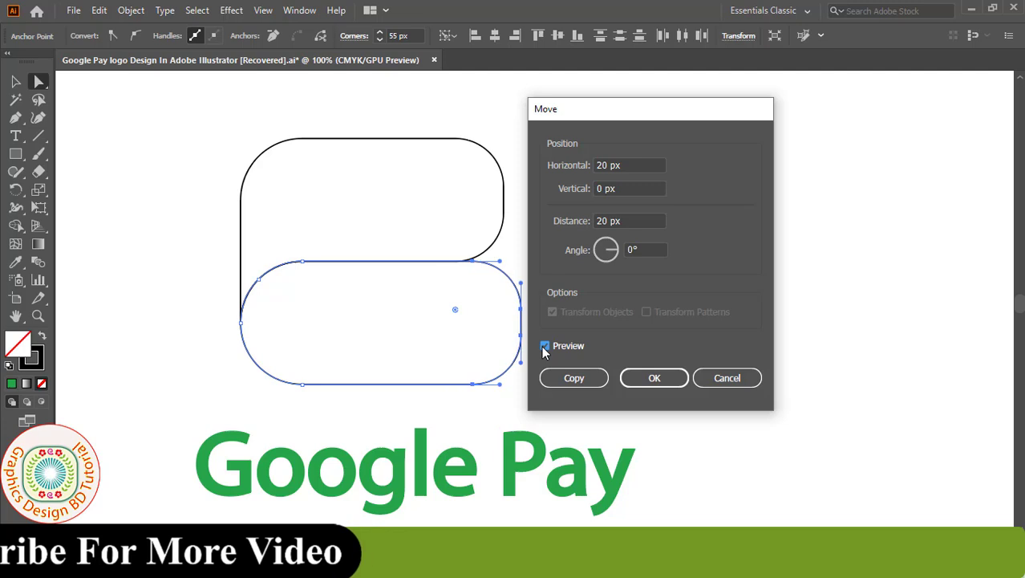
{"action": "left_click", "coordinate": [651, 378]}
{"action": "left_click", "coordinate": [208, 137]}
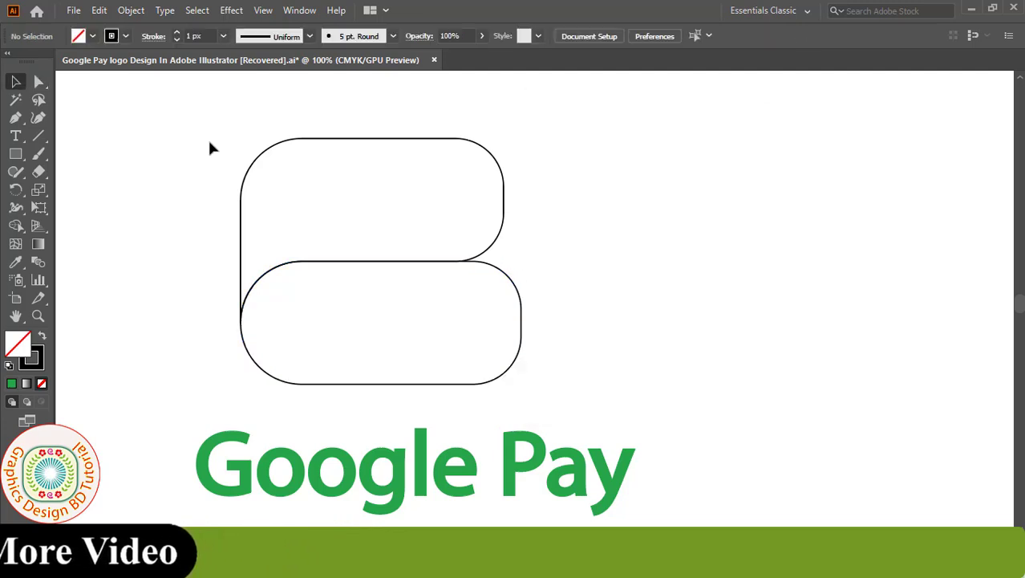
Reflect the two-part pill outline across a vertical axis as a copy.
{"action": "mouse_move", "coordinate": [215, 138]}
{"action": "left_mouse_down"}
{"action": "mouse_move", "coordinate": [459, 280]}
{"action": "mouse_move", "coordinate": [545, 379]}
{"action": "left_mouse_up"}
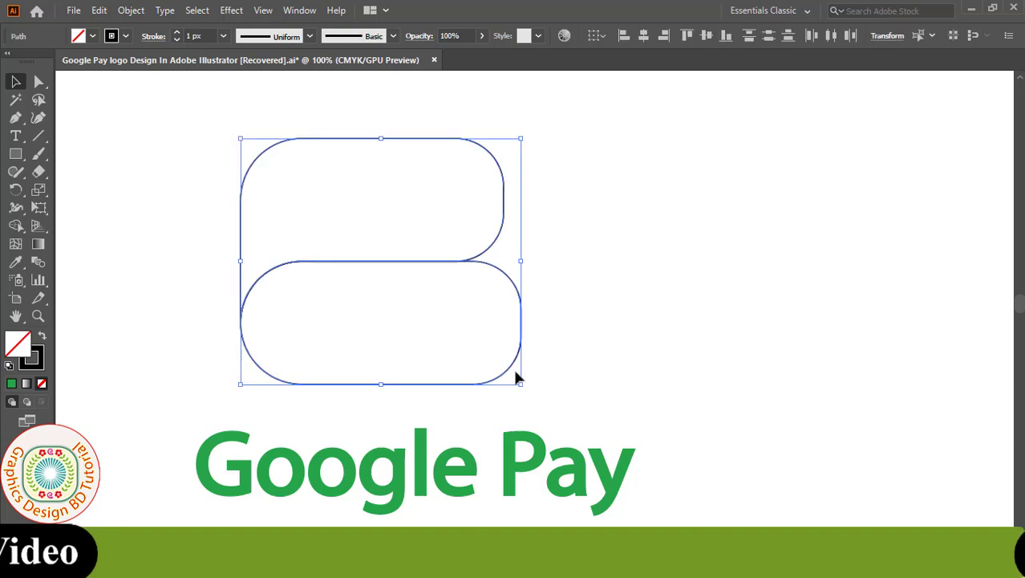
{"action": "right_click", "coordinate": [407, 265]}
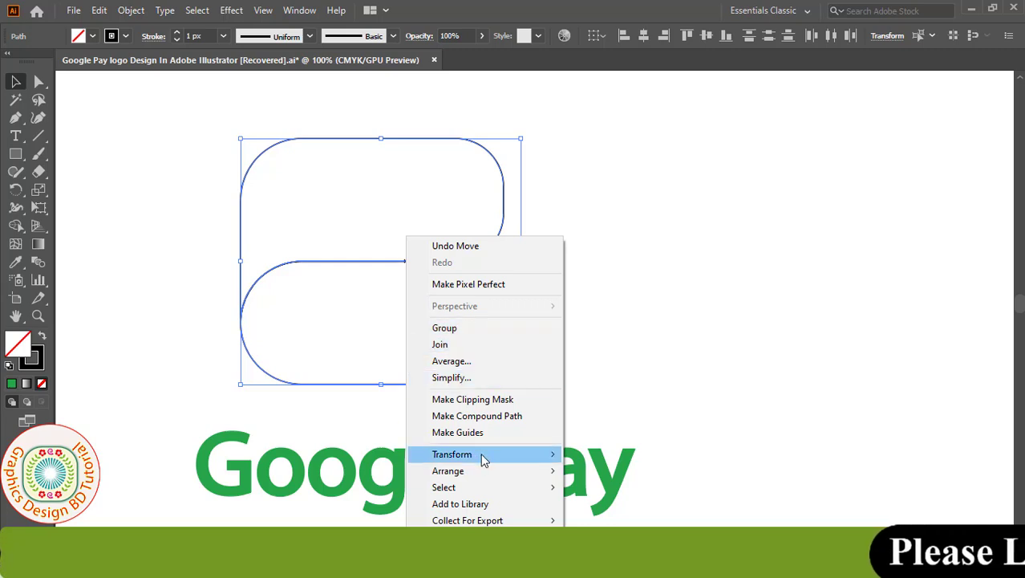
{"action": "mouse_move", "coordinate": [482, 454]}
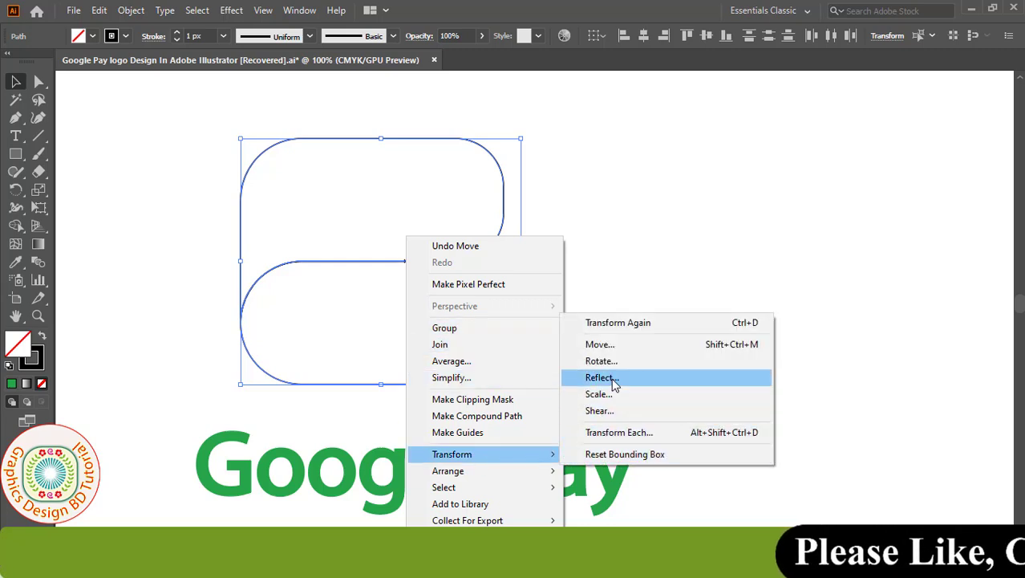
{"action": "left_click", "coordinate": [600, 379]}
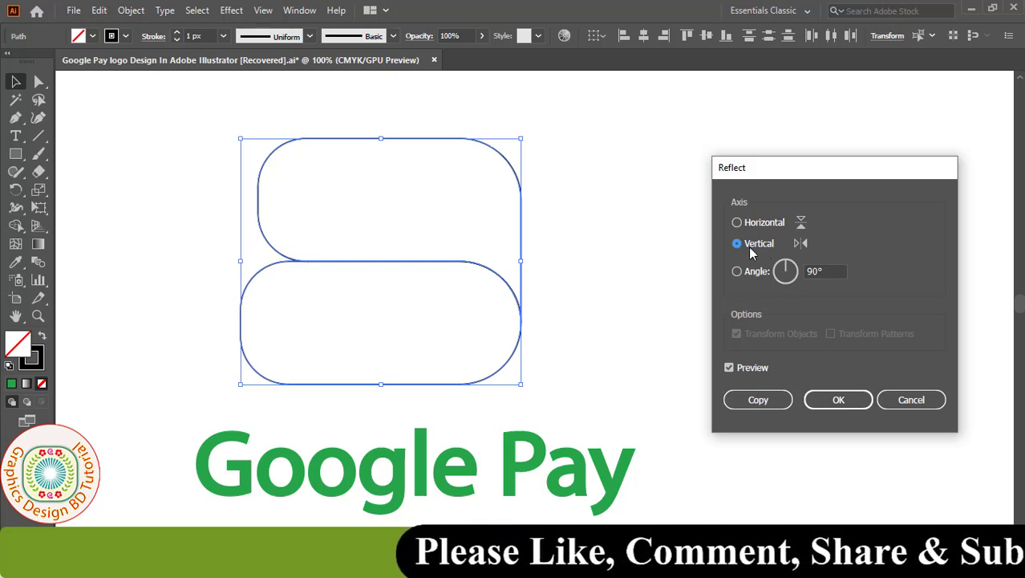
{"action": "left_click", "coordinate": [746, 369]}
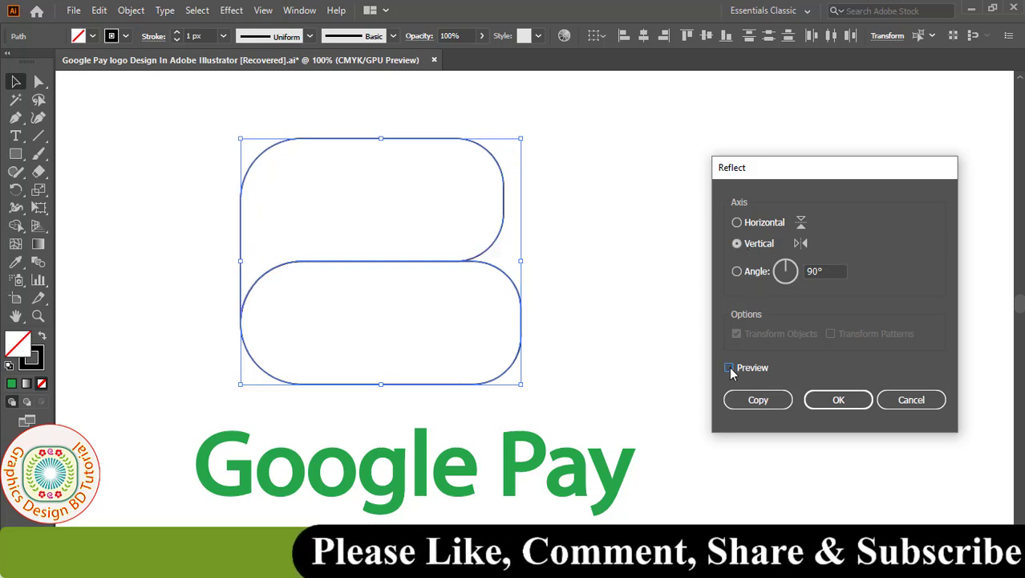
{"action": "left_click", "coordinate": [758, 399]}
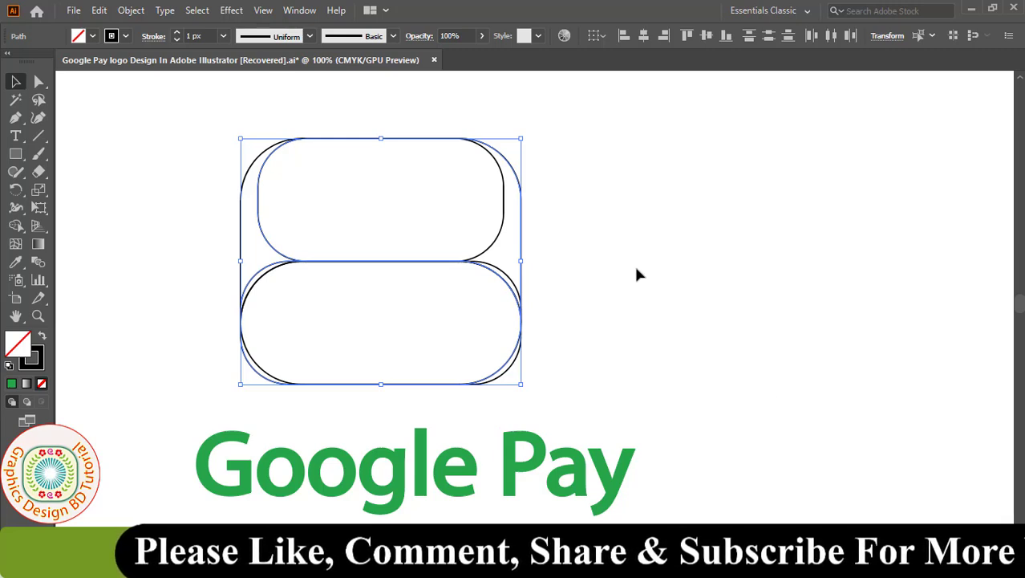
Move the mirrored copy 60 px horizontally and 70 px vertically.
{"action": "key", "text": "Return"}
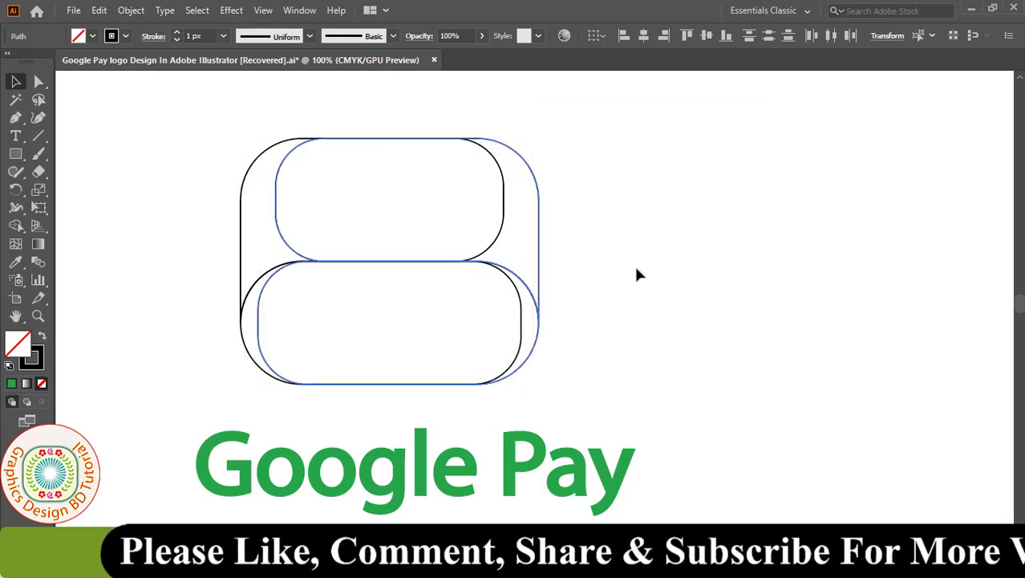
{"action": "left_click_drag", "start_coordinate": [604, 115], "coordinate": [632, 114]}
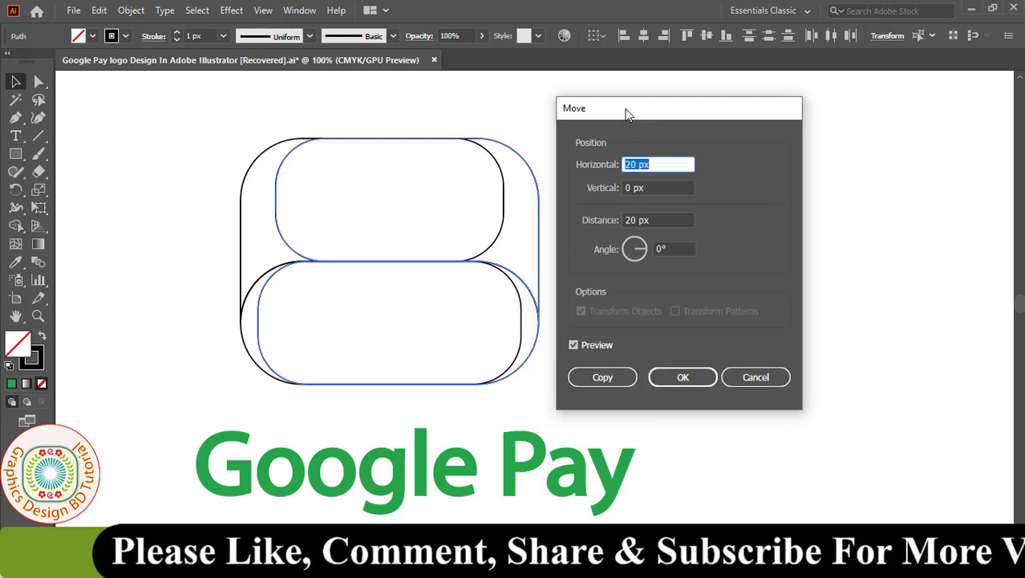
{"action": "left_click", "coordinate": [658, 163]}
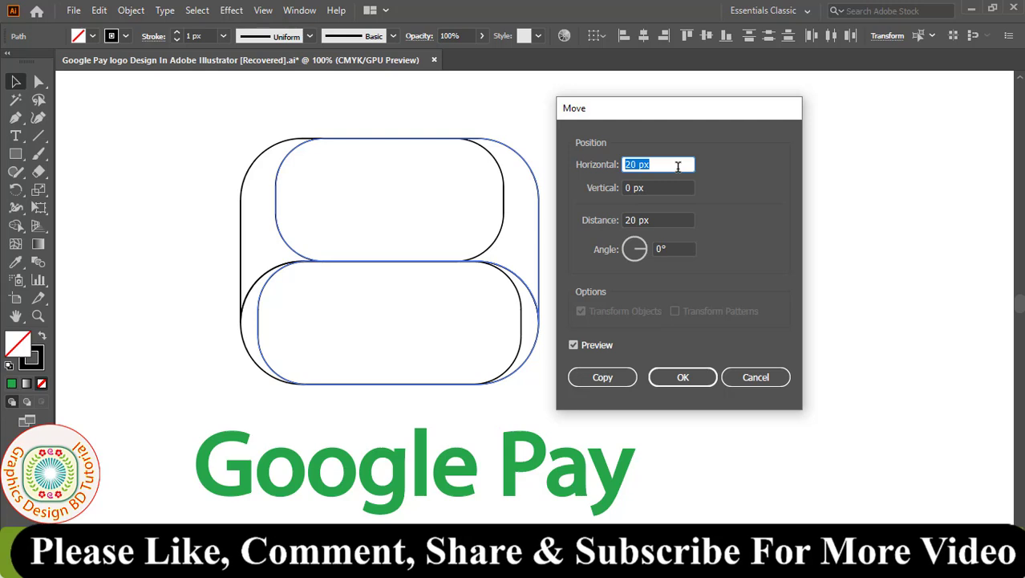
{"action": "type", "text": "60"}
{"action": "left_click", "coordinate": [655, 187]}
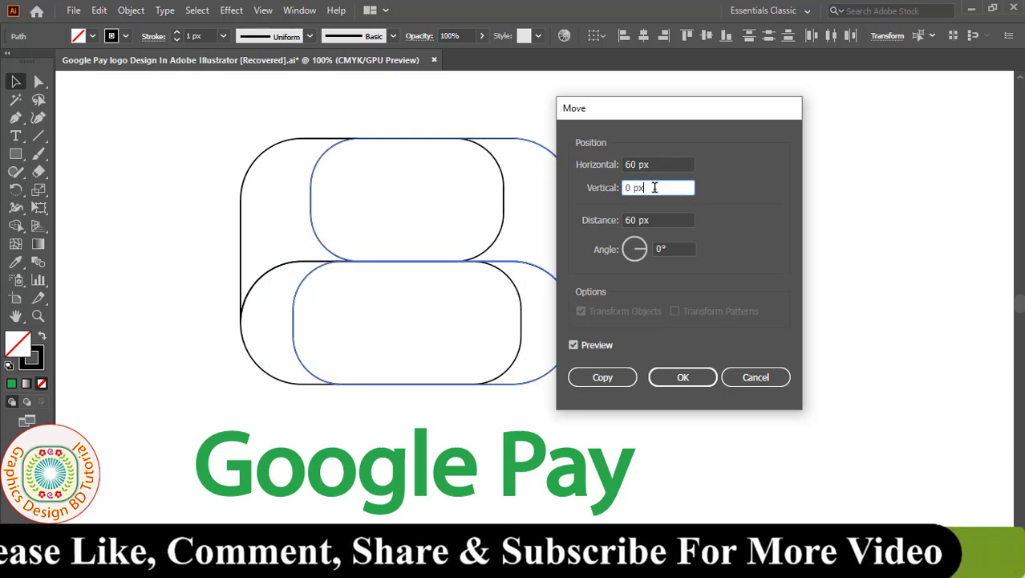
{"action": "left_click_drag", "start_coordinate": [654, 118], "coordinate": [702, 118]}
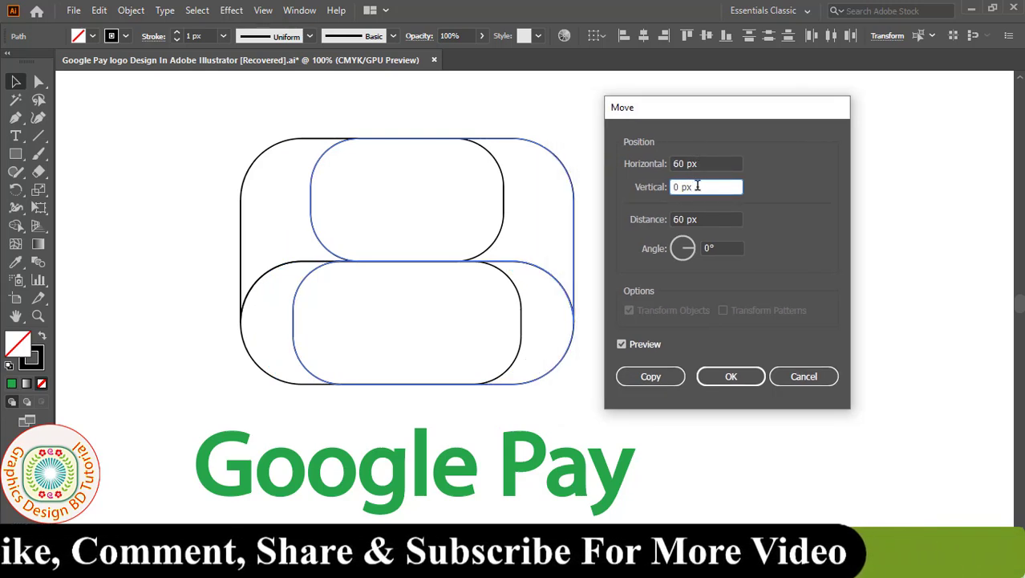
{"action": "left_click_drag", "start_coordinate": [672, 186], "coordinate": [691, 187]}
{"action": "type", "text": "70"}
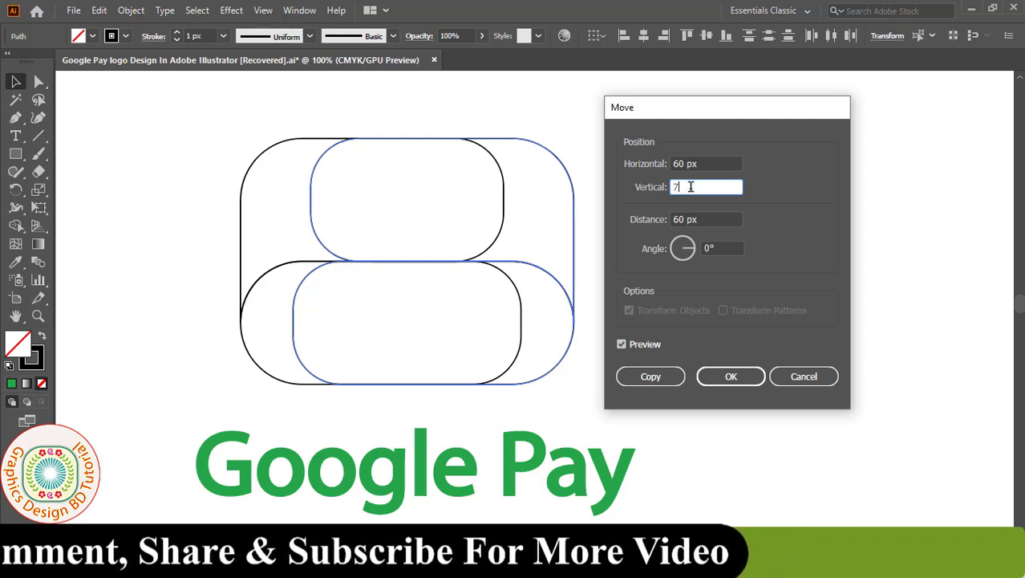
{"action": "left_click", "coordinate": [623, 343]}
{"action": "left_click", "coordinate": [623, 343]}
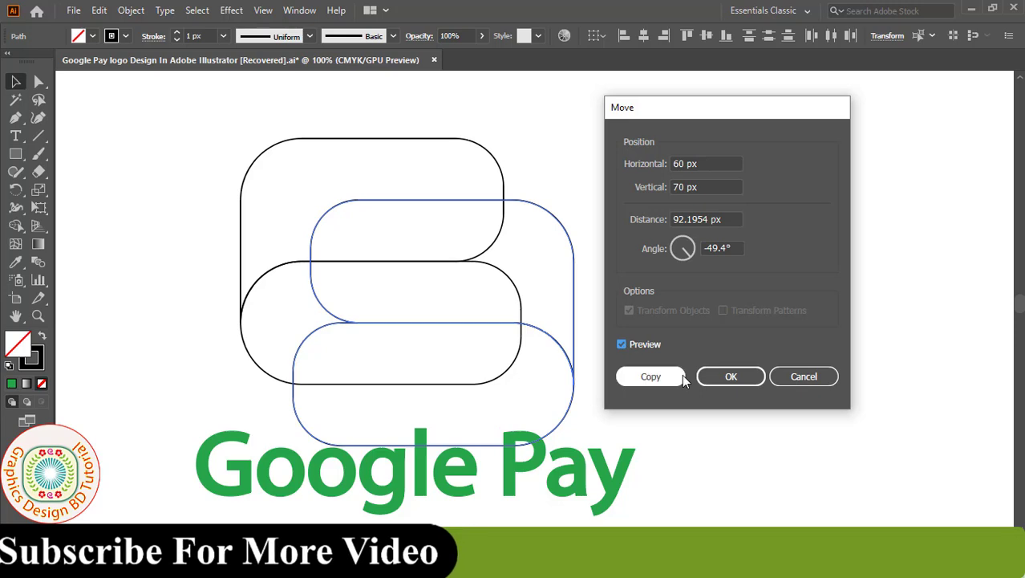
{"action": "left_click", "coordinate": [726, 377]}
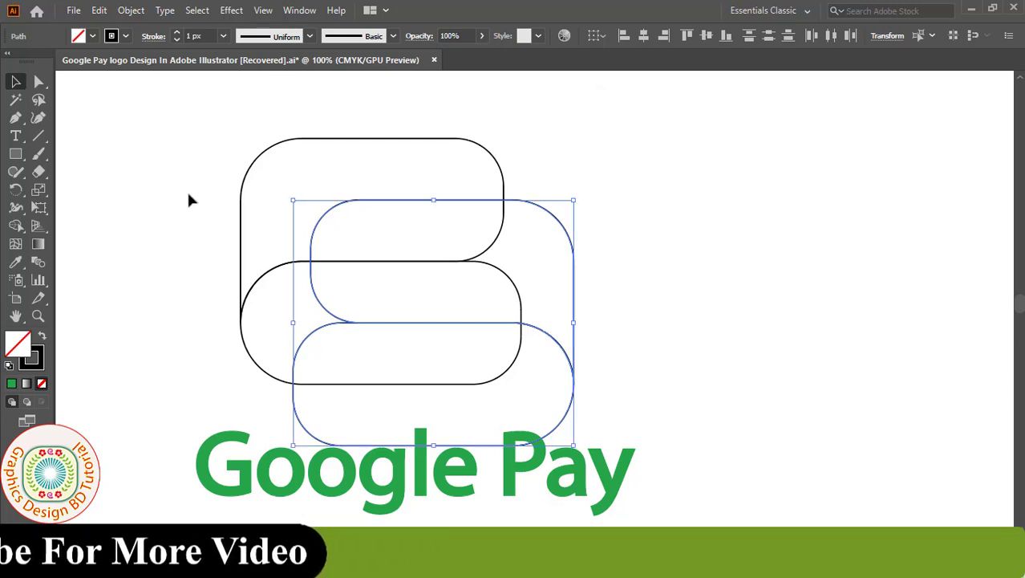
Select all four pill outlines and shift them higher above the text.
{"action": "mouse_move", "coordinate": [190, 160]}
{"action": "left_mouse_down"}
{"action": "mouse_move", "coordinate": [579, 415]}
{"action": "mouse_move", "coordinate": [575, 368]}
{"action": "left_mouse_up"}
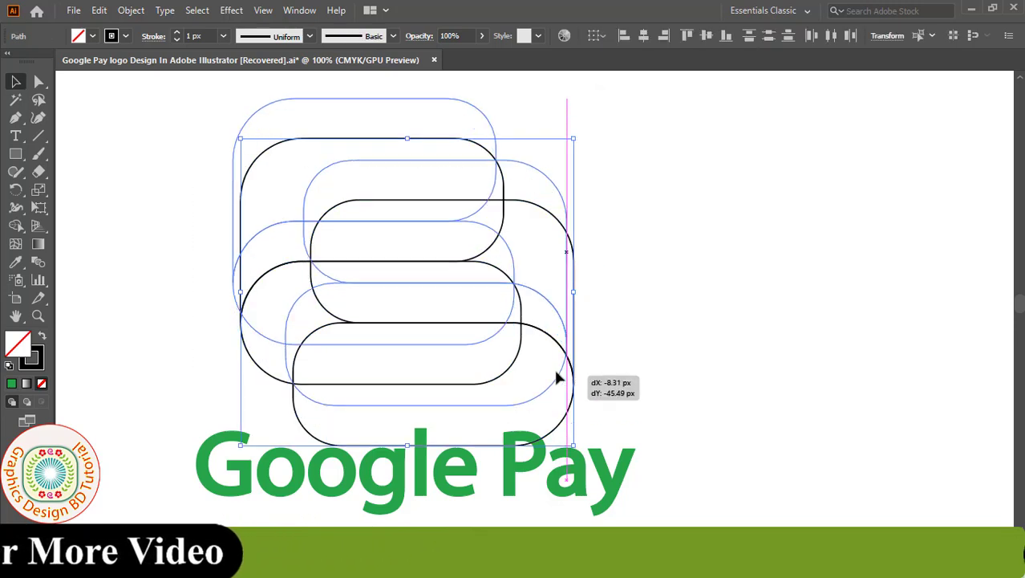
{"action": "left_click", "coordinate": [609, 316]}
{"action": "left_click_drag", "start_coordinate": [43, 81], "coordinate": [79, 80]}
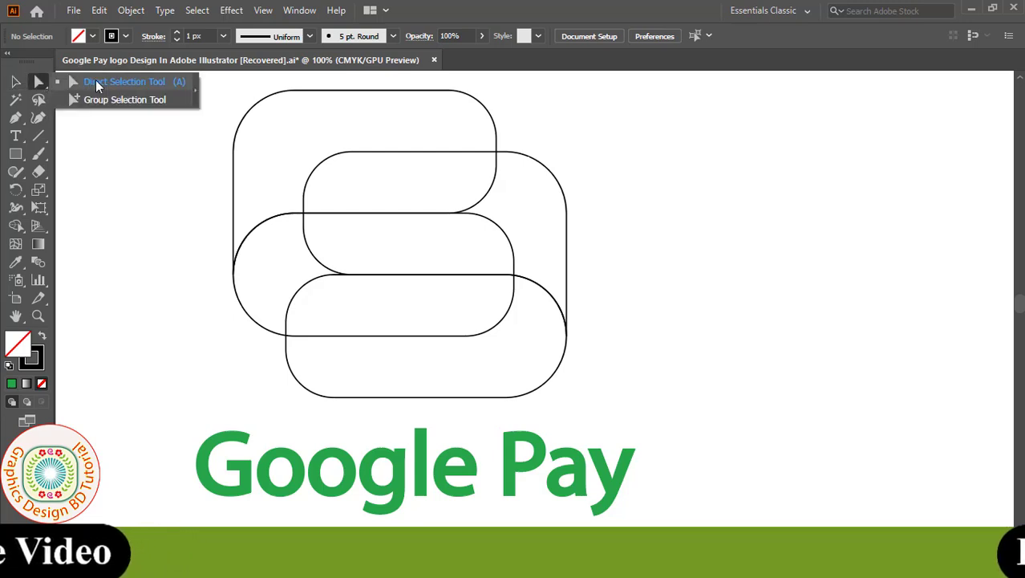
Move the bottom pill's left-end anchors 40 px right, 0 vertical, then fit the artboard in view.
{"action": "left_click", "coordinate": [96, 83]}
{"action": "left_click", "coordinate": [293, 384]}
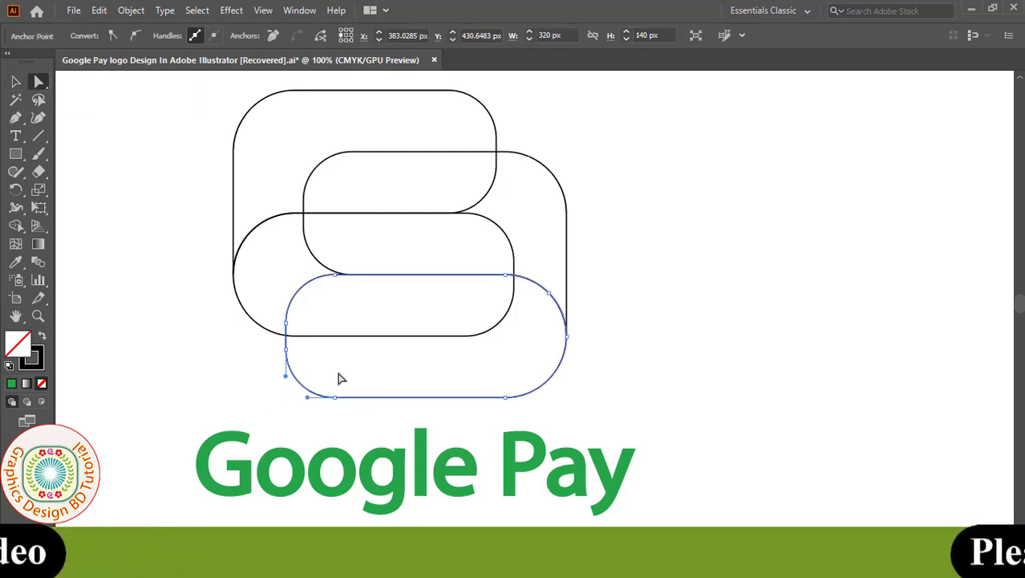
{"action": "left_click", "coordinate": [336, 276], "text": "shift"}
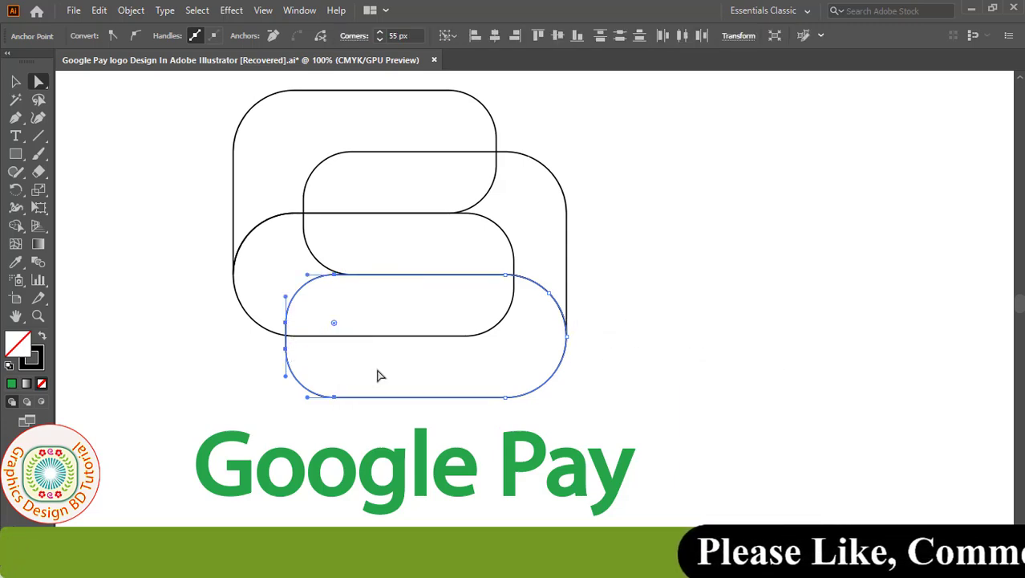
{"action": "key", "text": "Return"}
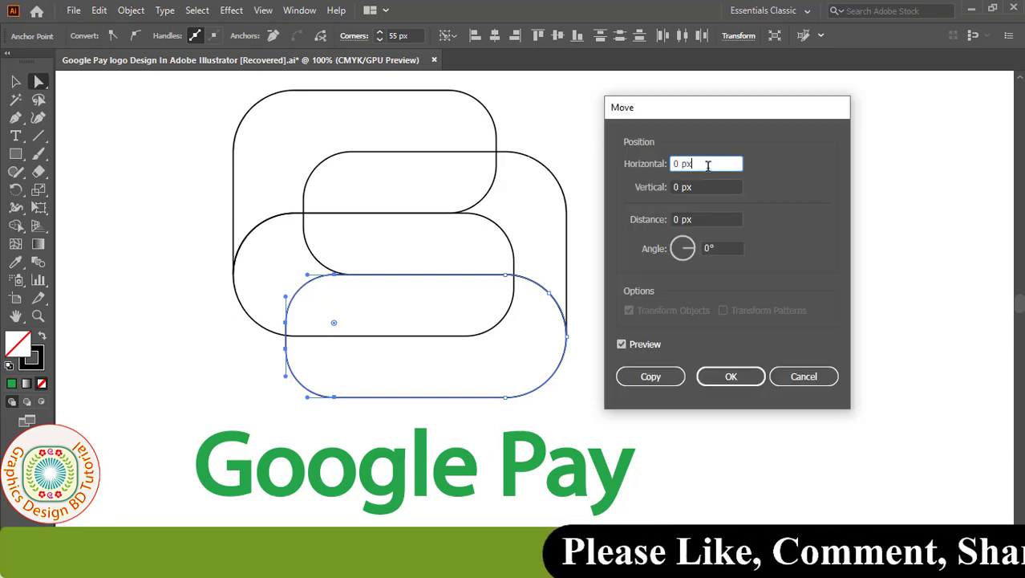
{"action": "double_click", "coordinate": [708, 165]}
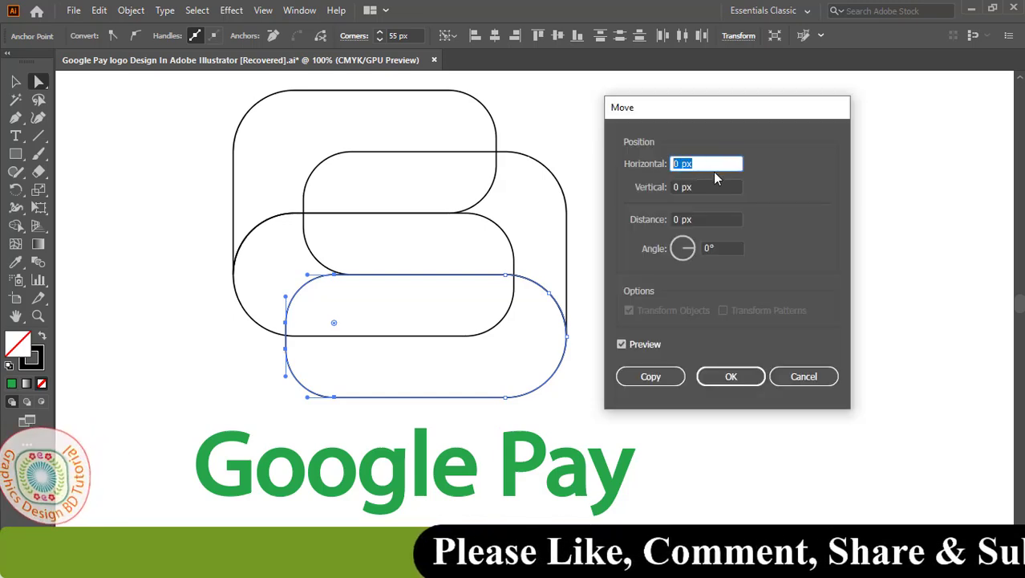
{"action": "type", "text": "40"}
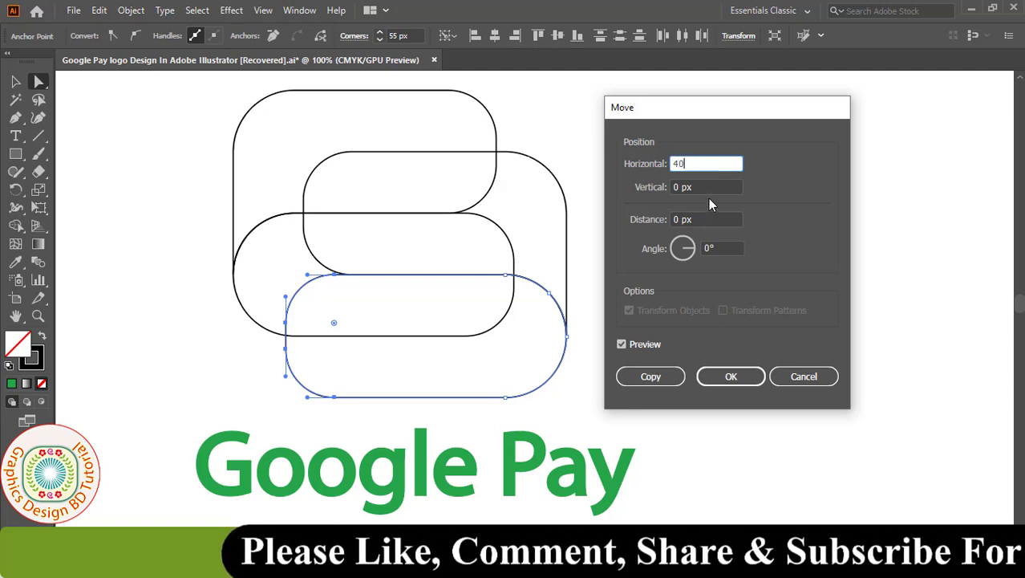
{"action": "left_click", "coordinate": [704, 186]}
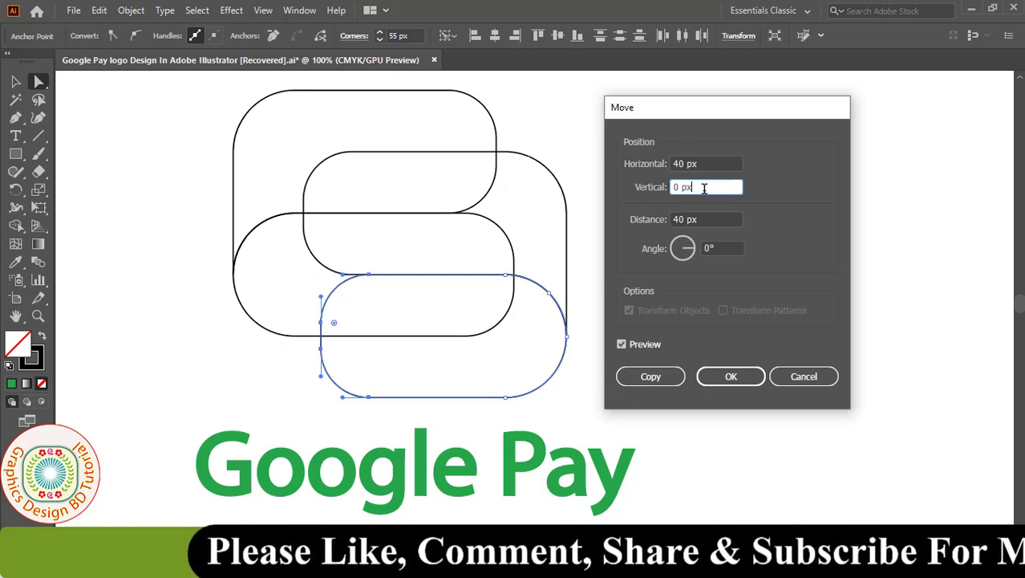
{"action": "left_click", "coordinate": [622, 344]}
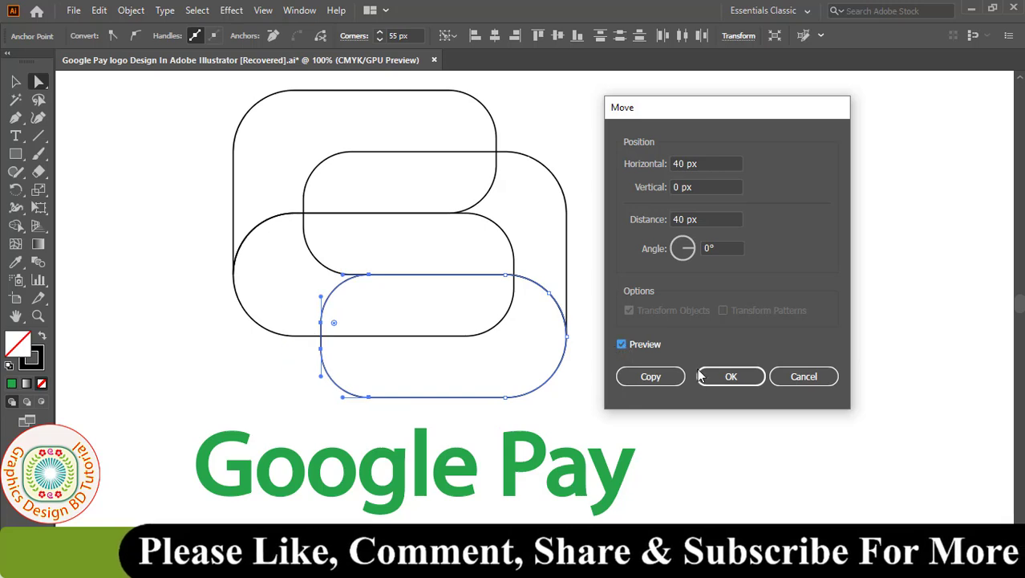
{"action": "left_click", "coordinate": [727, 378]}
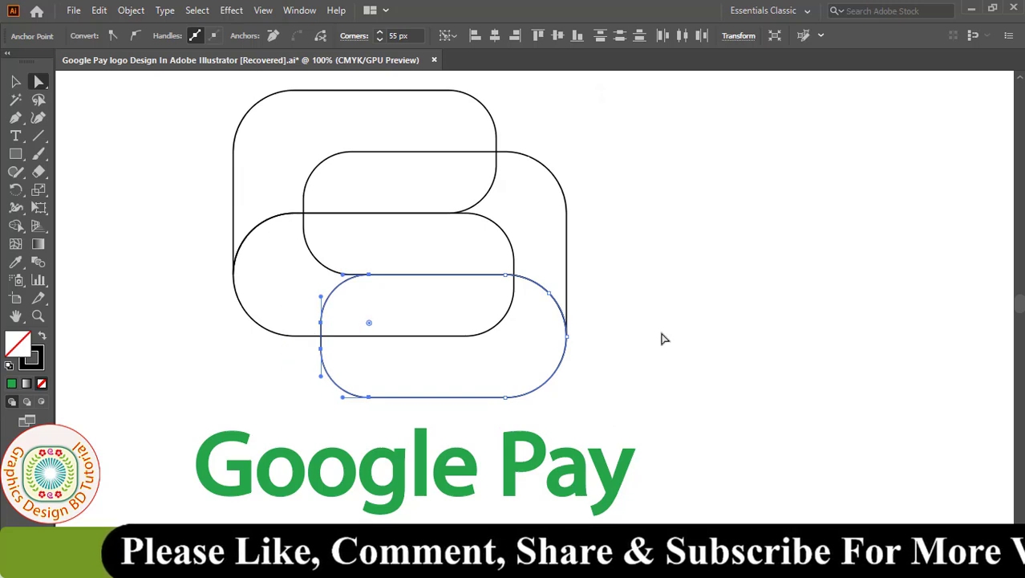
{"action": "key", "text": "ctrl+0"}
Fill the top pill blue and the bottom pill red from the Fill swatches.
{"action": "left_click", "coordinate": [584, 278]}
{"action": "key", "text": "v"}
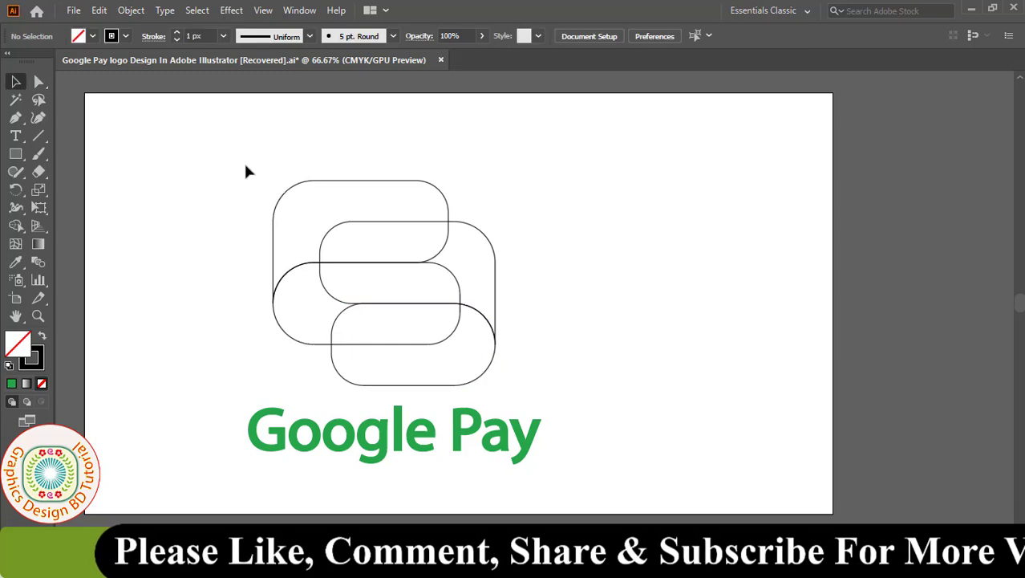
{"action": "left_click", "coordinate": [306, 184]}
{"action": "left_click", "coordinate": [93, 36]}
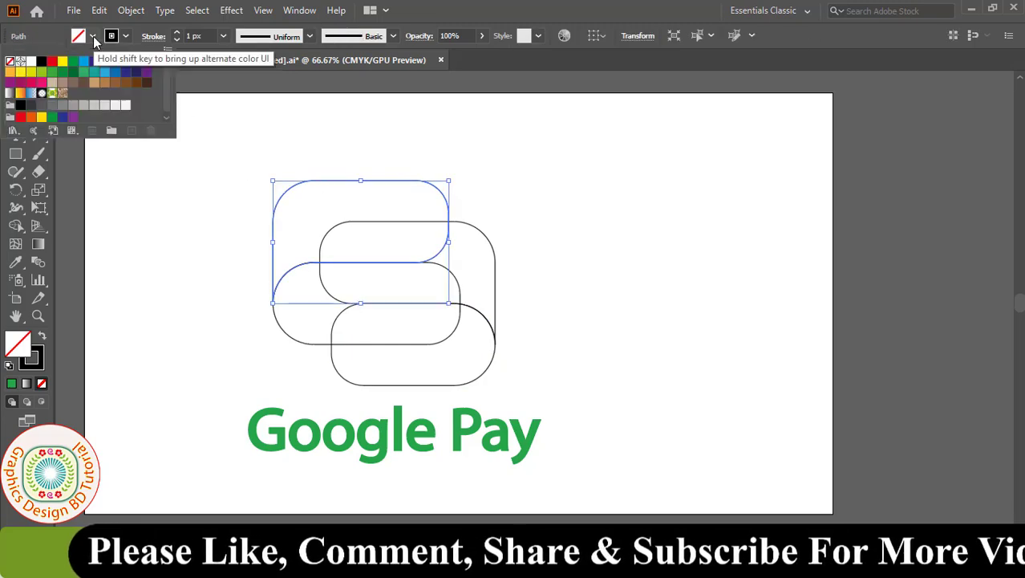
{"action": "left_click", "coordinate": [92, 130]}
{"action": "left_click", "coordinate": [517, 393]}
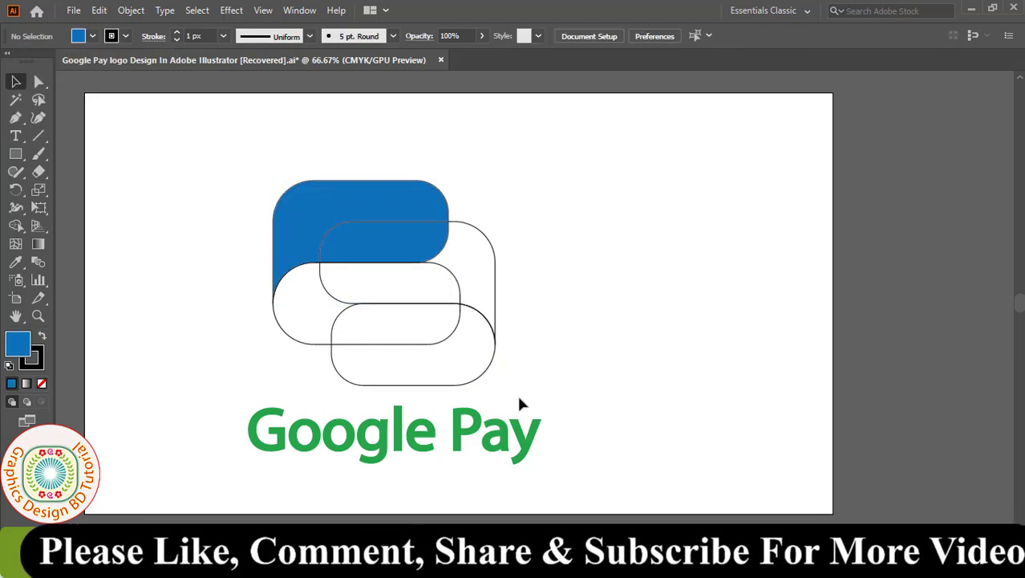
{"action": "left_click", "coordinate": [461, 384]}
{"action": "left_click", "coordinate": [93, 36]}
{"action": "left_click", "coordinate": [52, 62]}
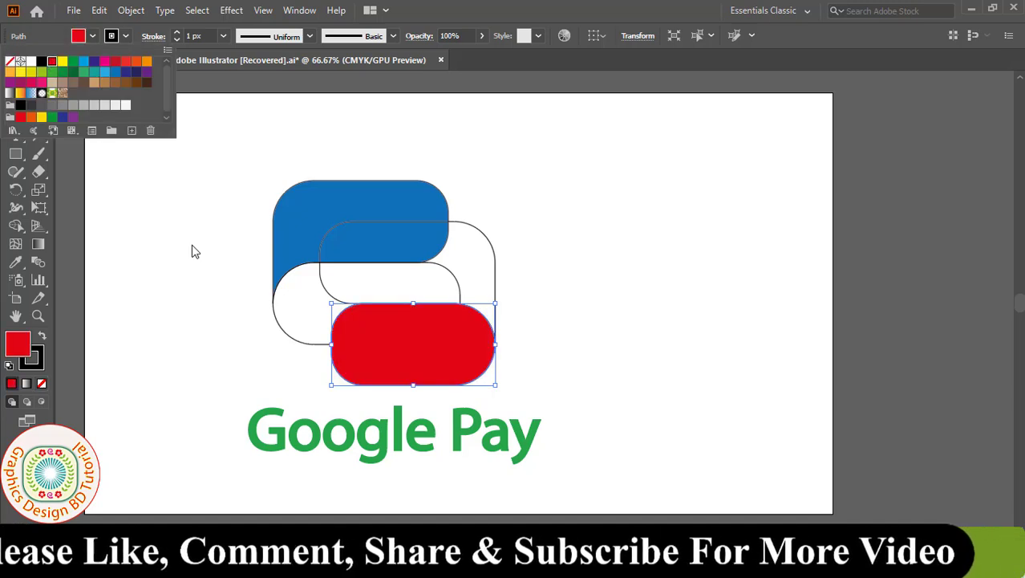
{"action": "left_click", "coordinate": [192, 245]}
Fill the middle pill green and the left pill yellow-orange.
{"action": "left_click", "coordinate": [478, 235]}
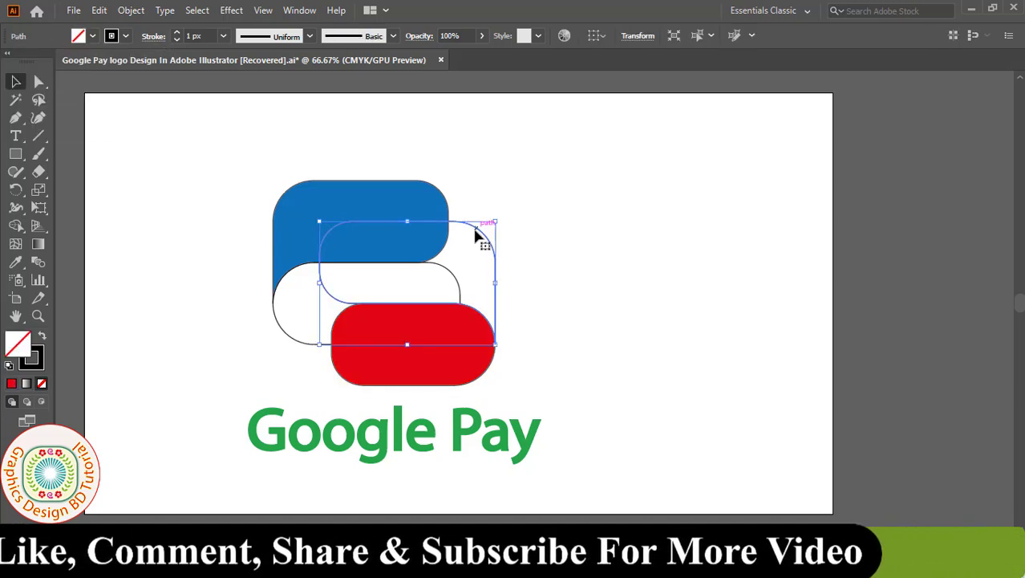
{"action": "left_click", "coordinate": [93, 36]}
{"action": "left_click", "coordinate": [72, 61]}
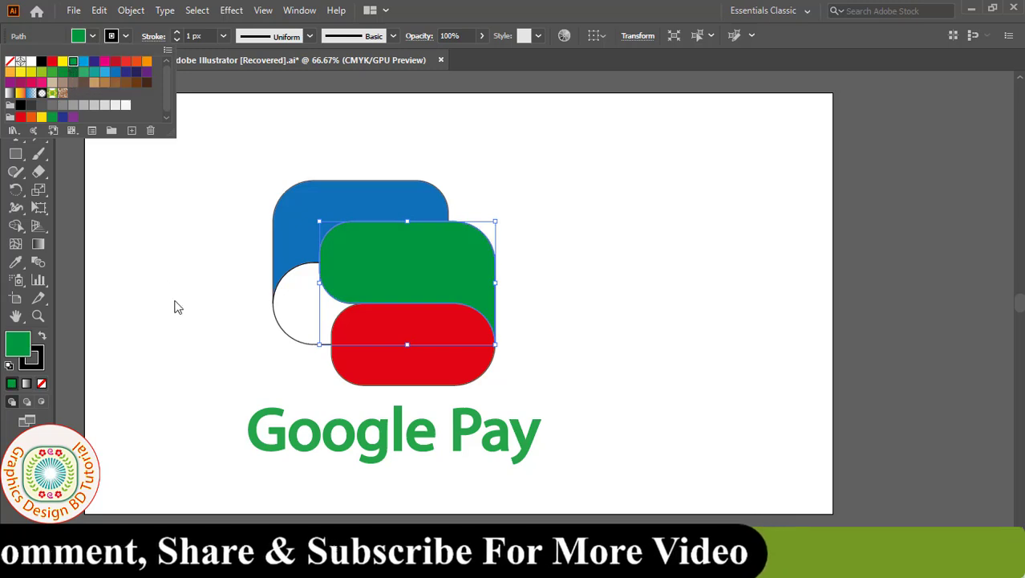
{"action": "left_click", "coordinate": [185, 313]}
{"action": "left_click", "coordinate": [275, 333]}
{"action": "left_click", "coordinate": [93, 37]}
{"action": "left_click", "coordinate": [11, 72]}
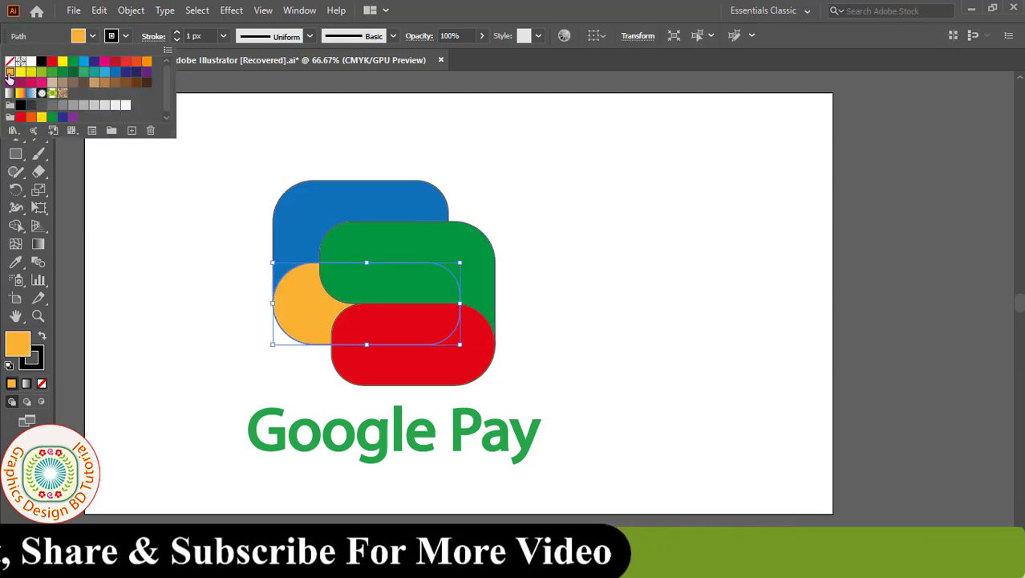
{"action": "left_click", "coordinate": [211, 204]}
Set the stroke of all four pills to None.
{"action": "mouse_move", "coordinate": [249, 174]}
{"action": "left_mouse_down"}
{"action": "mouse_move", "coordinate": [495, 369]}
{"action": "mouse_move", "coordinate": [510, 367]}
{"action": "left_mouse_up"}
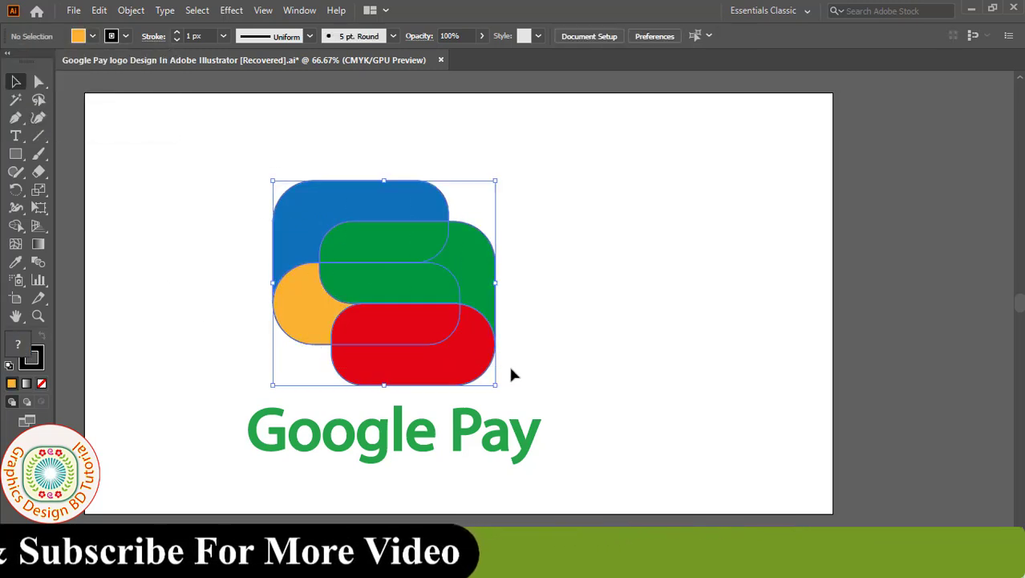
{"action": "left_click", "coordinate": [126, 36]}
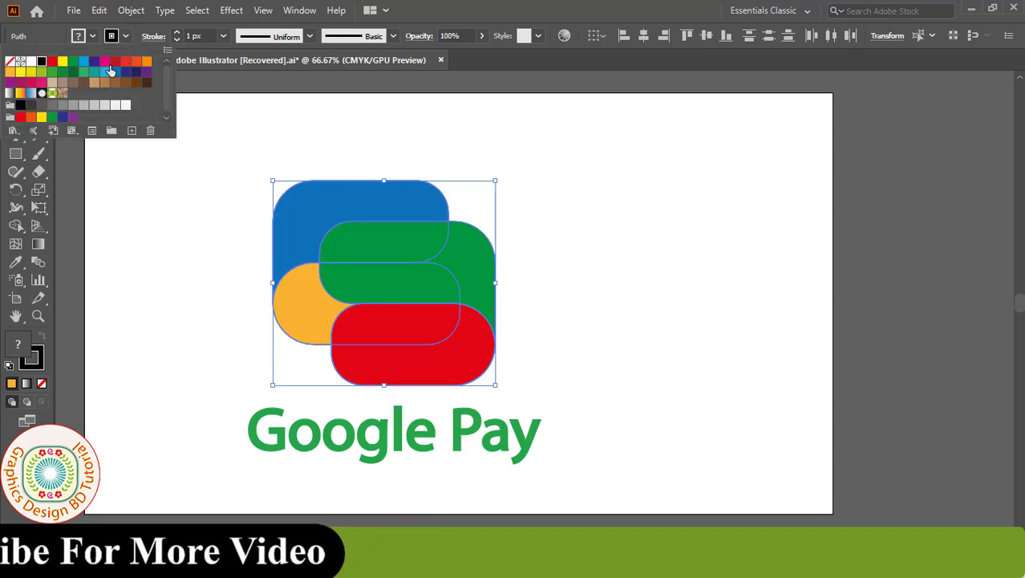
{"action": "left_click", "coordinate": [10, 63]}
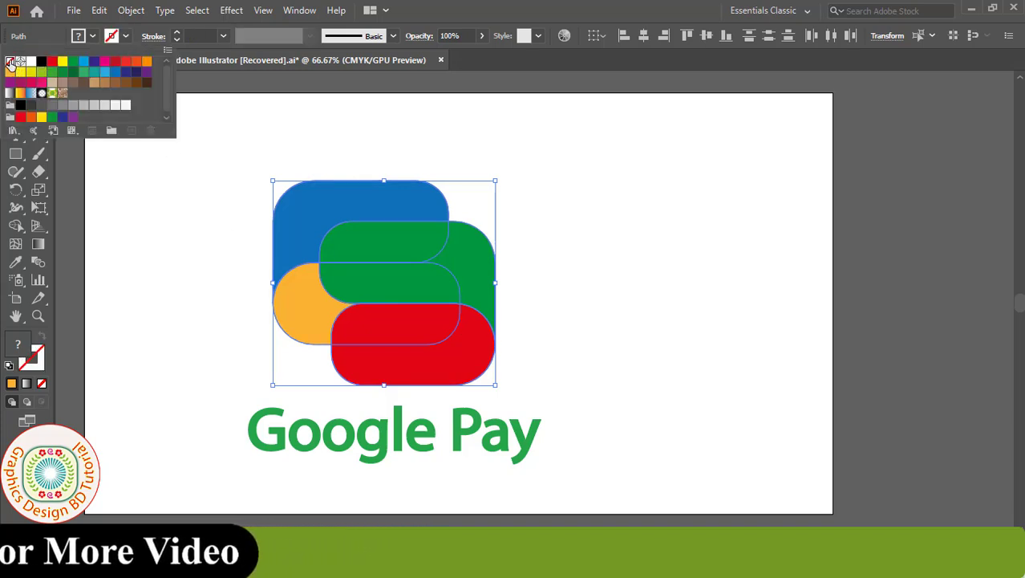
{"action": "left_click", "coordinate": [205, 188]}
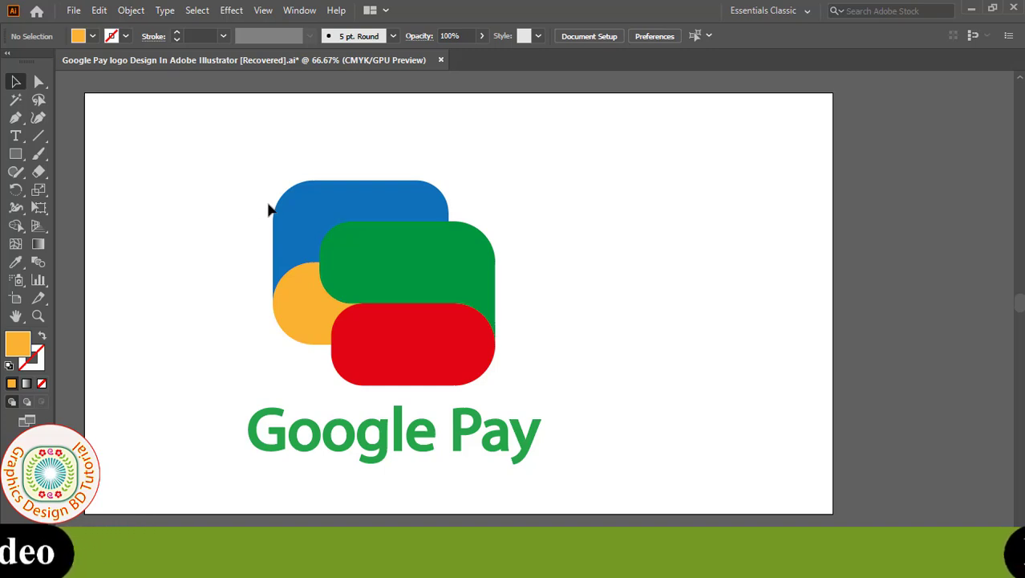
Bring the blue pill to the front with Arrange > Bring to Front.
{"action": "left_click", "coordinate": [305, 221]}
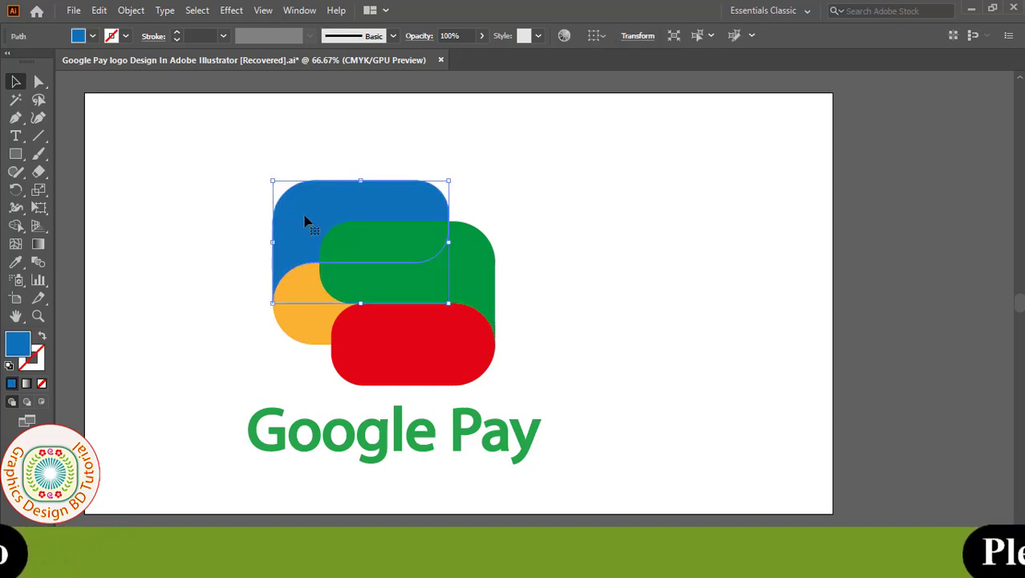
{"action": "right_click", "coordinate": [304, 214]}
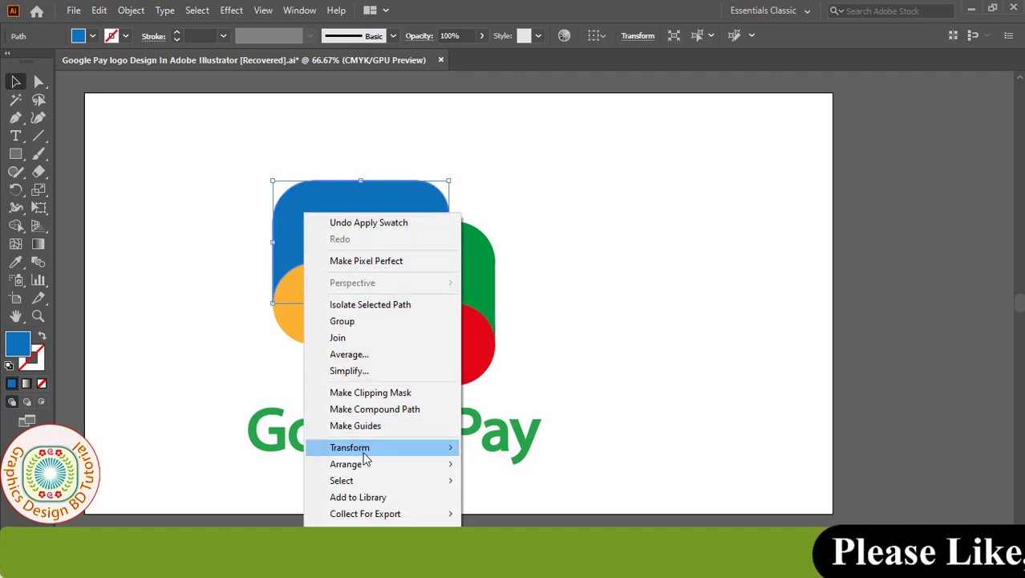
{"action": "mouse_move", "coordinate": [346, 463]}
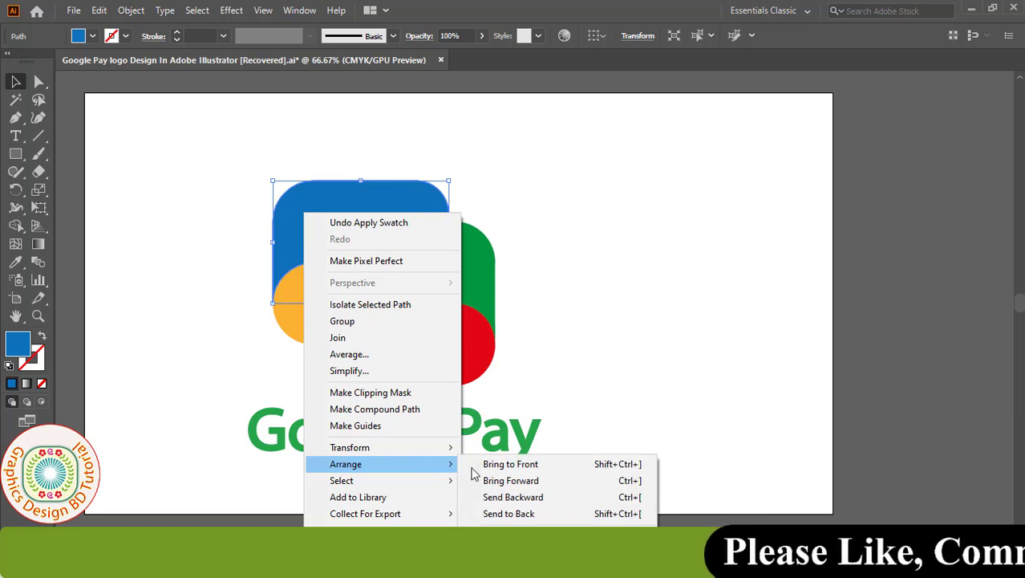
{"action": "left_click", "coordinate": [495, 466]}
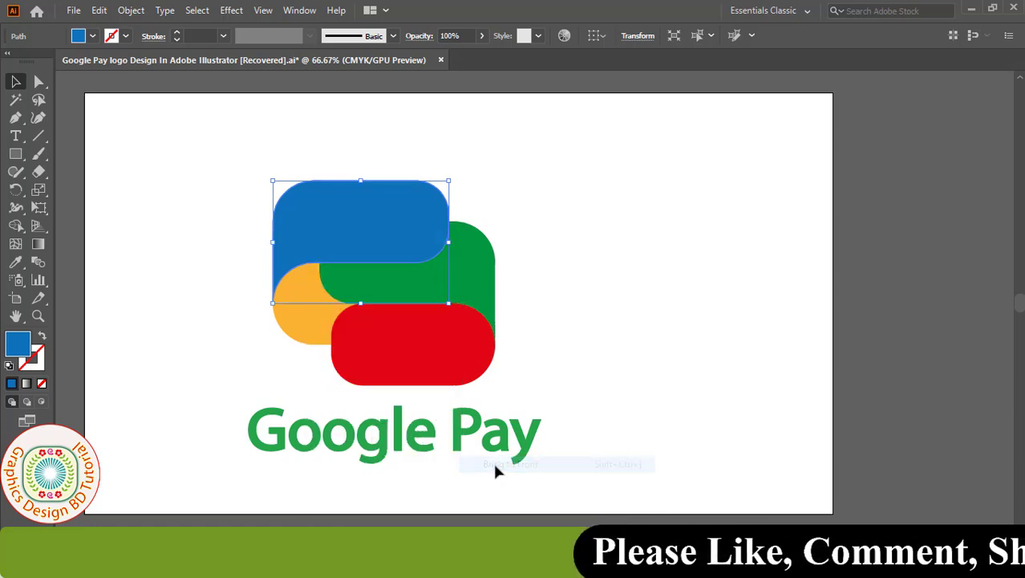
{"action": "left_click", "coordinate": [628, 352]}
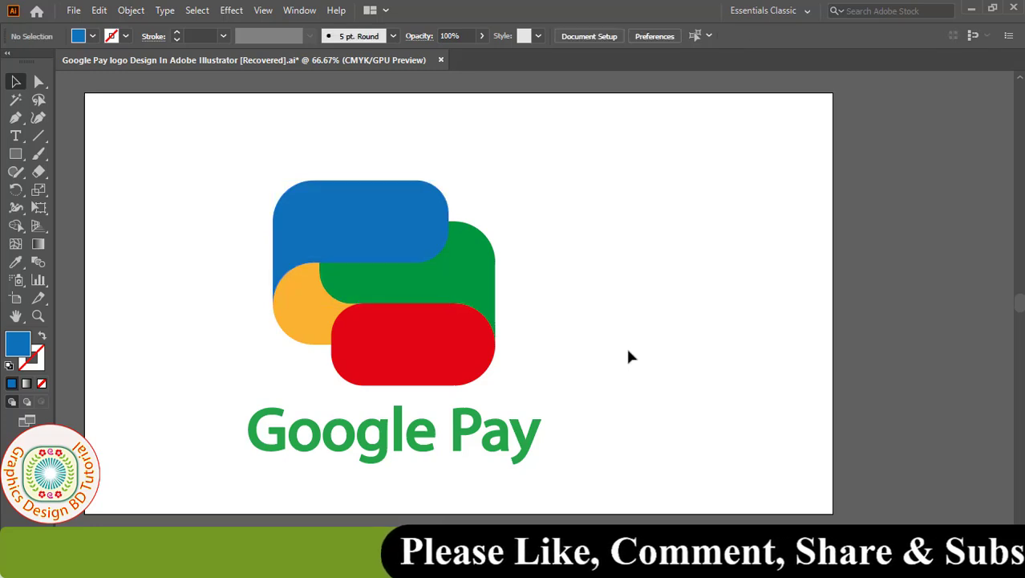
Send the red pill to the back, then select all four pills.
{"action": "left_click", "coordinate": [448, 369]}
{"action": "right_click", "coordinate": [447, 363]}
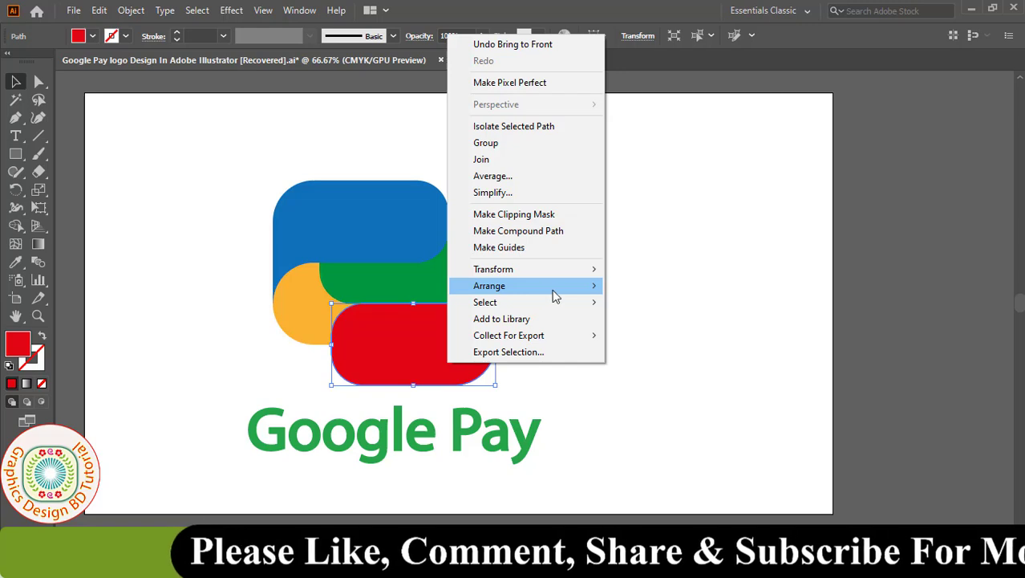
{"action": "mouse_move", "coordinate": [489, 286]}
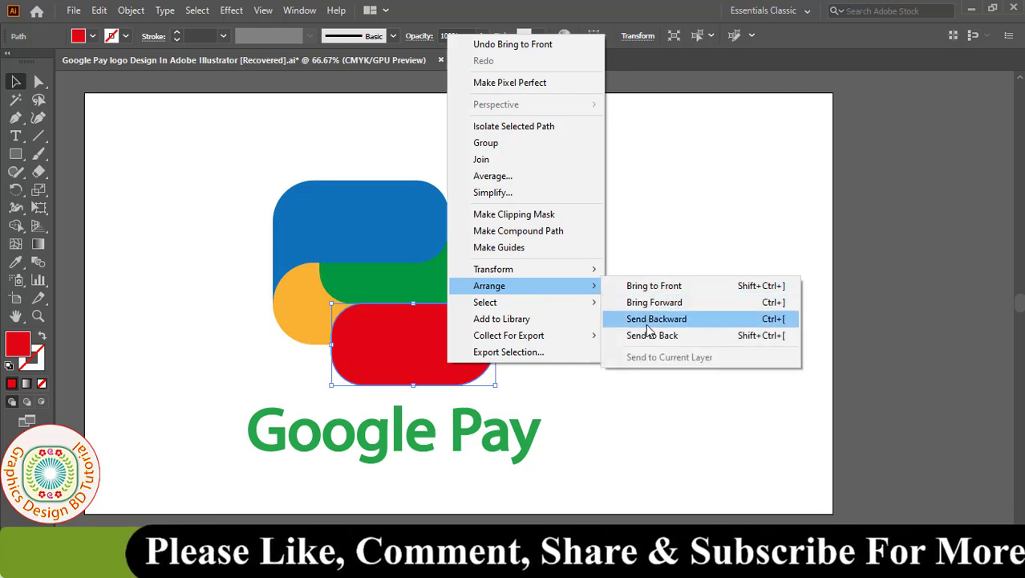
{"action": "left_click", "coordinate": [651, 338]}
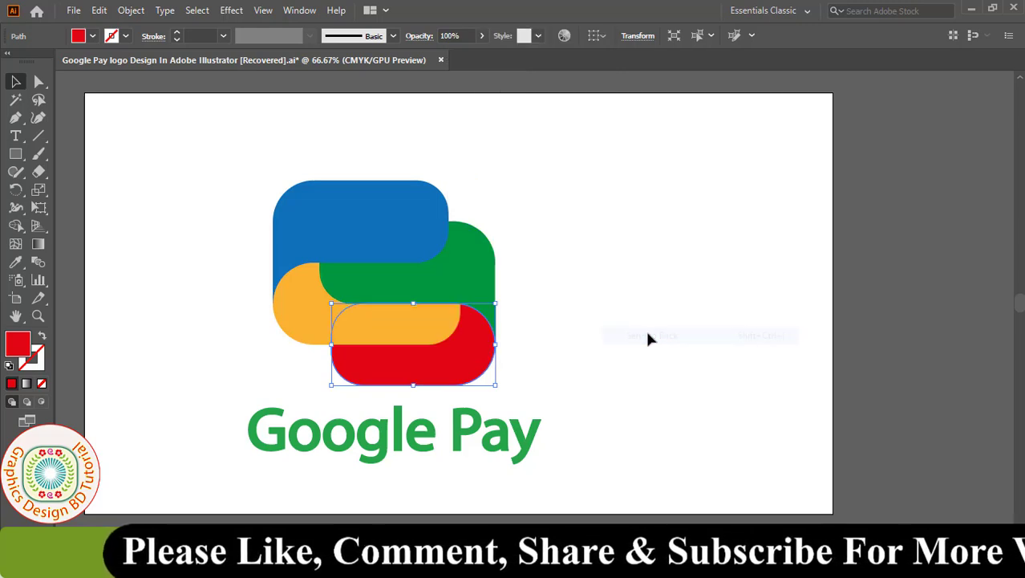
{"action": "left_click_drag", "start_coordinate": [249, 178], "coordinate": [497, 377]}
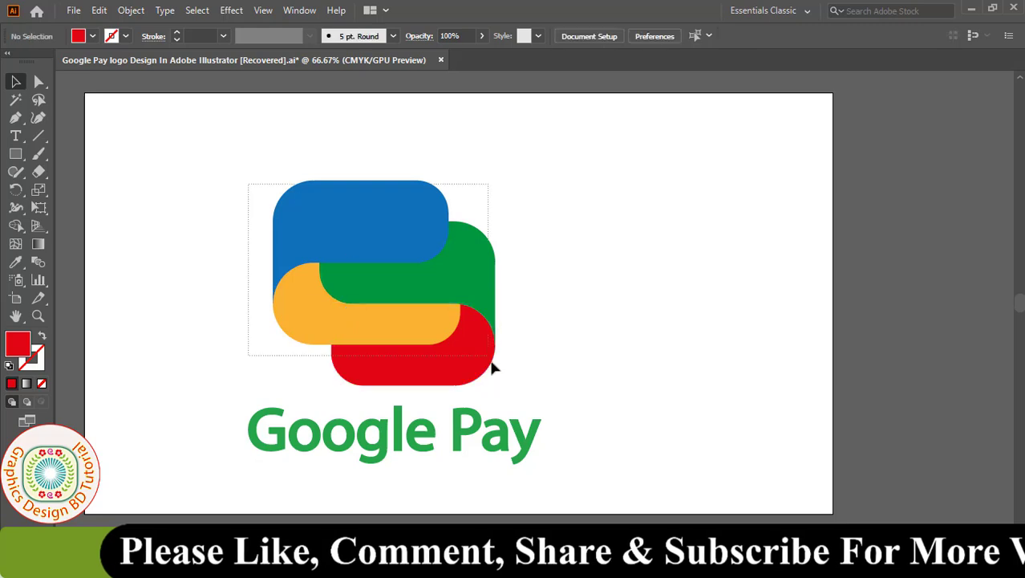
{"action": "right_click", "coordinate": [435, 353]}
Group the four pills and rotate the group by a 50° angle, previewing before applying.
{"action": "left_click", "coordinate": [480, 132]}
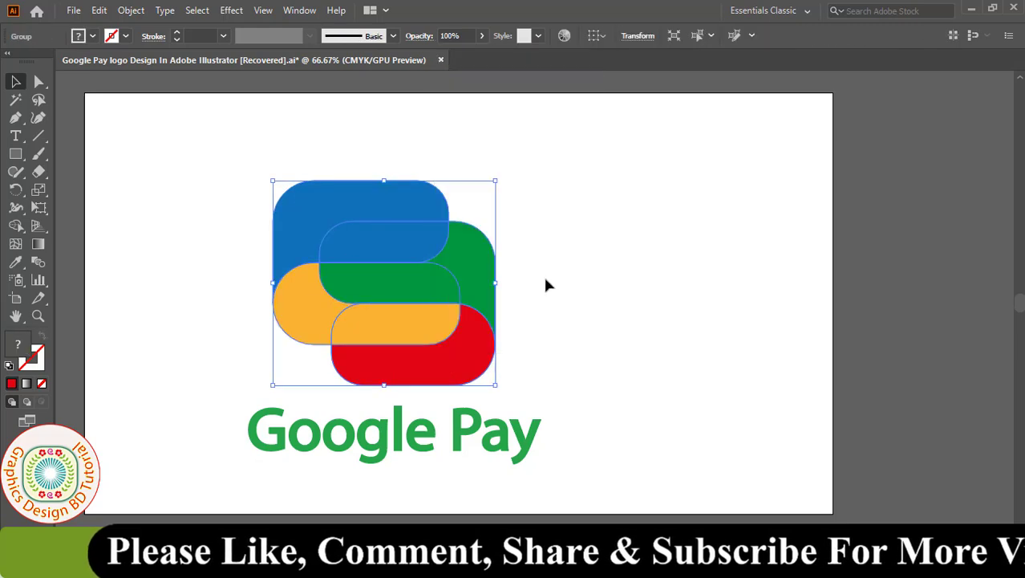
{"action": "double_click", "coordinate": [16, 189]}
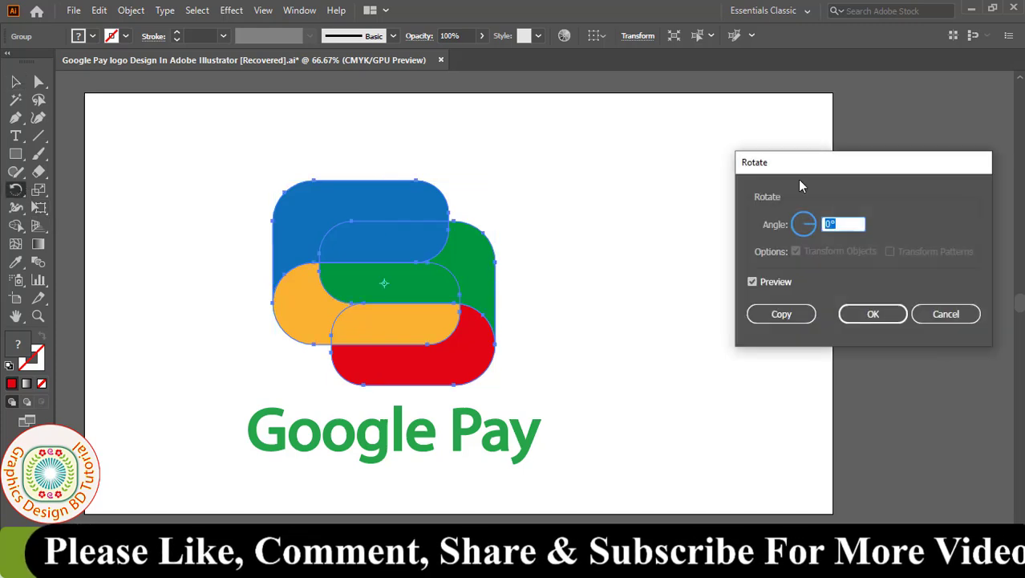
{"action": "left_click_drag", "start_coordinate": [811, 169], "coordinate": [629, 174]}
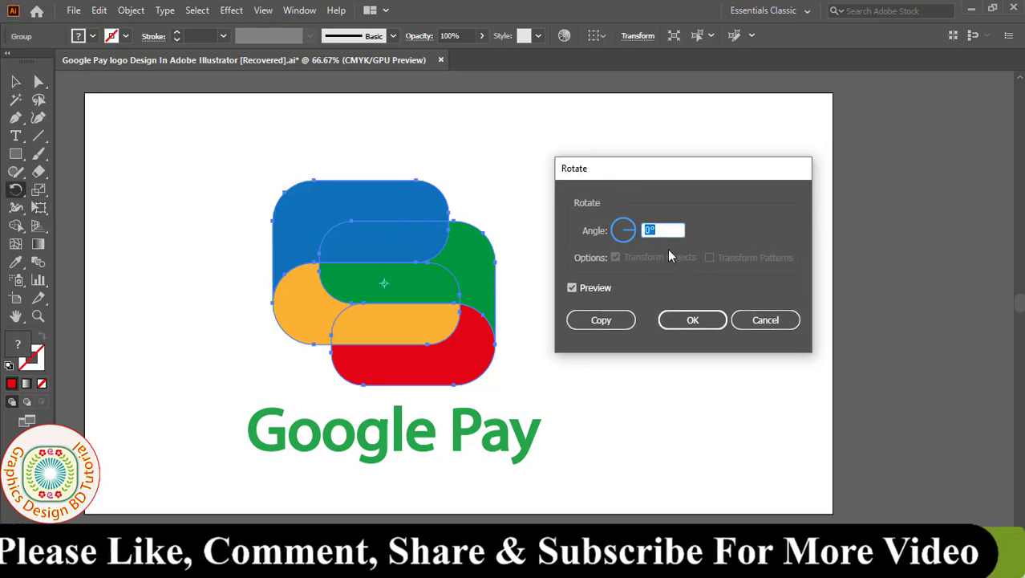
{"action": "type", "text": "50"}
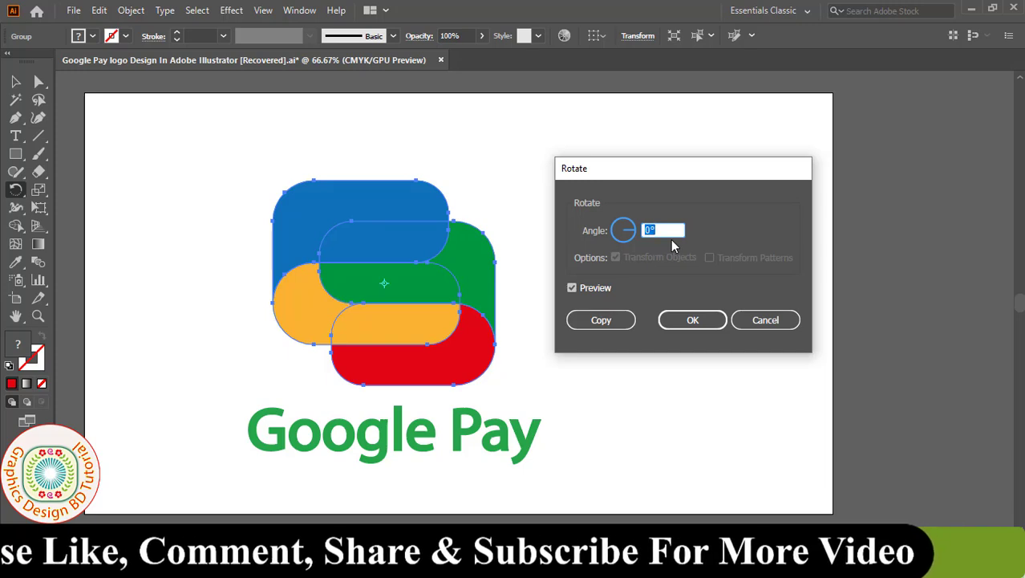
{"action": "left_click", "coordinate": [573, 287]}
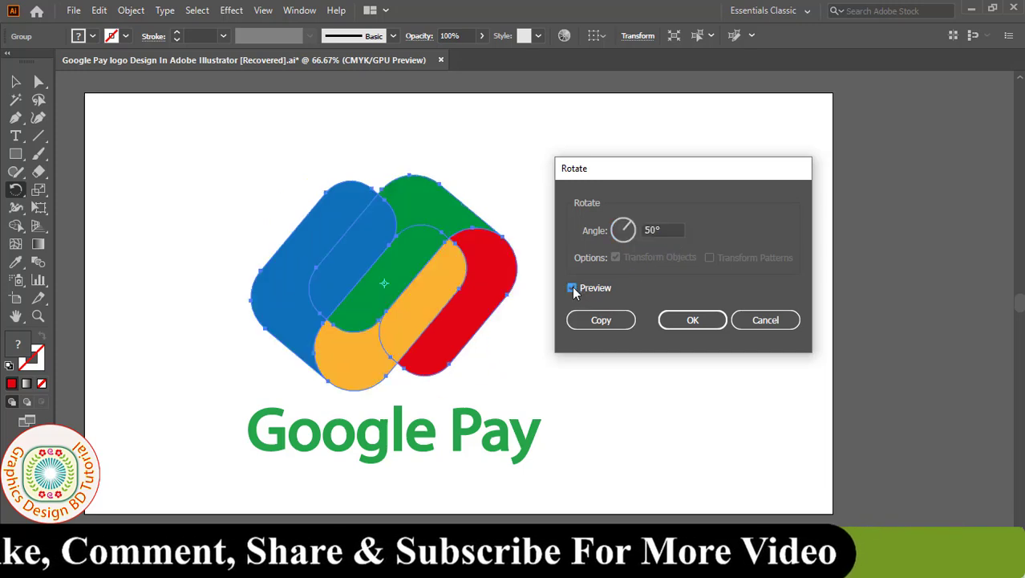
{"action": "left_click", "coordinate": [572, 288]}
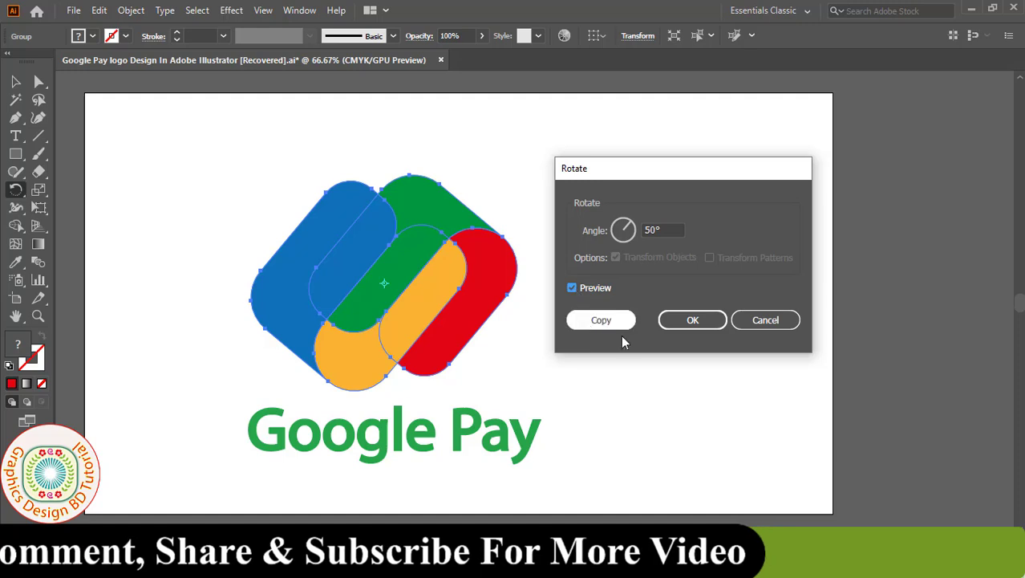
{"action": "left_click", "coordinate": [691, 321]}
{"action": "key", "text": "v"}
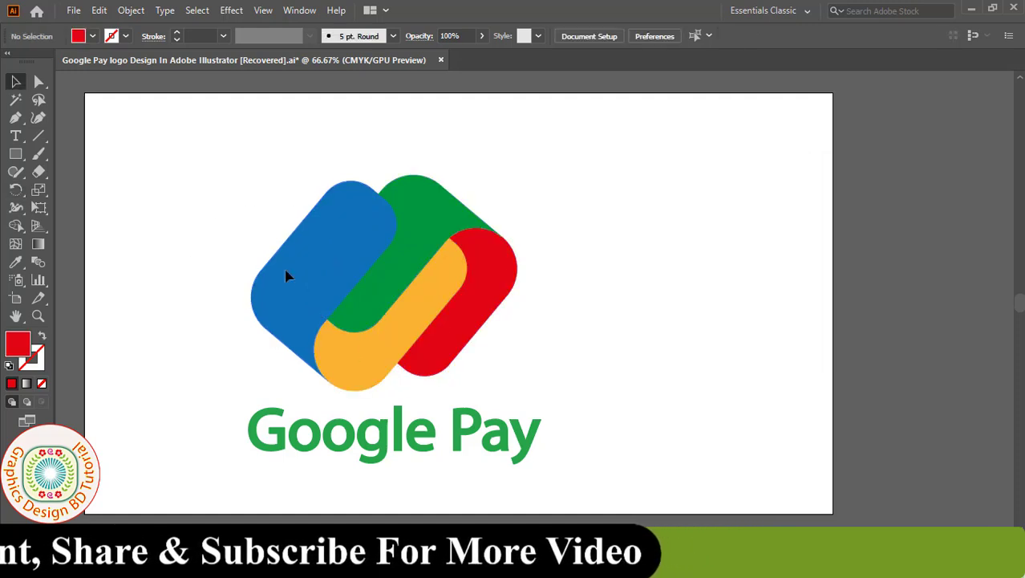
{"action": "left_click_drag", "start_coordinate": [223, 208], "coordinate": [564, 453]}
Group the rotated pills with the Google Pay text.
{"action": "right_click", "coordinate": [470, 182]}
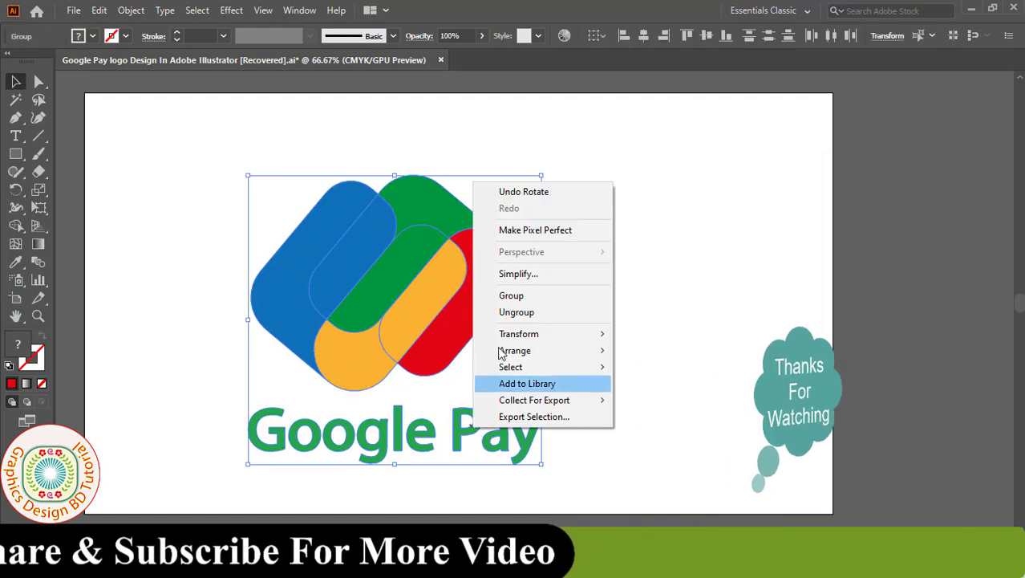
{"action": "left_click", "coordinate": [514, 294]}
{"action": "left_click", "coordinate": [202, 222]}
Save the document, confirming past the modified-outside warning.
{"action": "left_click", "coordinate": [73, 9]}
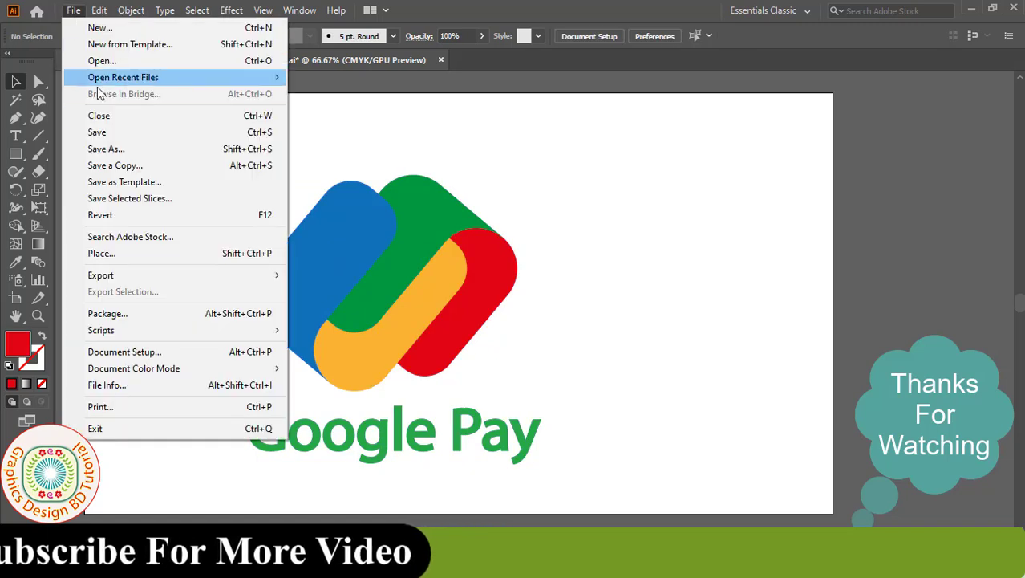
{"action": "left_click", "coordinate": [104, 133]}
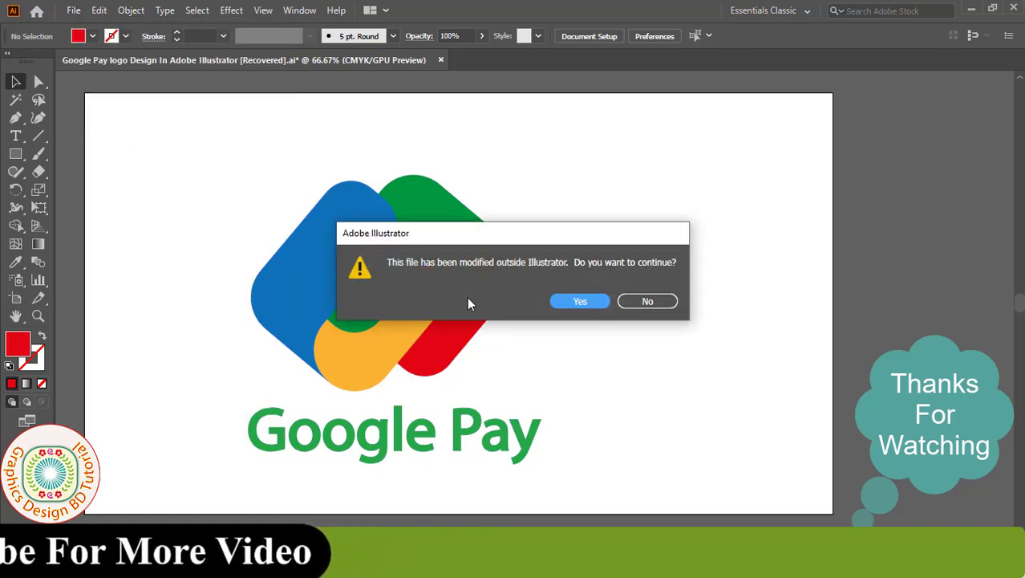
{"action": "left_click", "coordinate": [583, 301]}
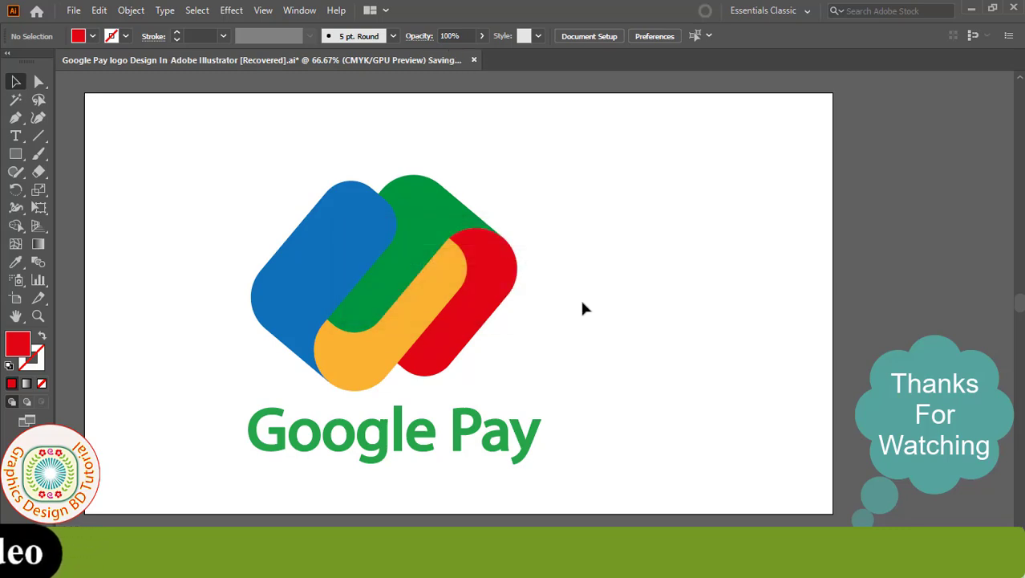